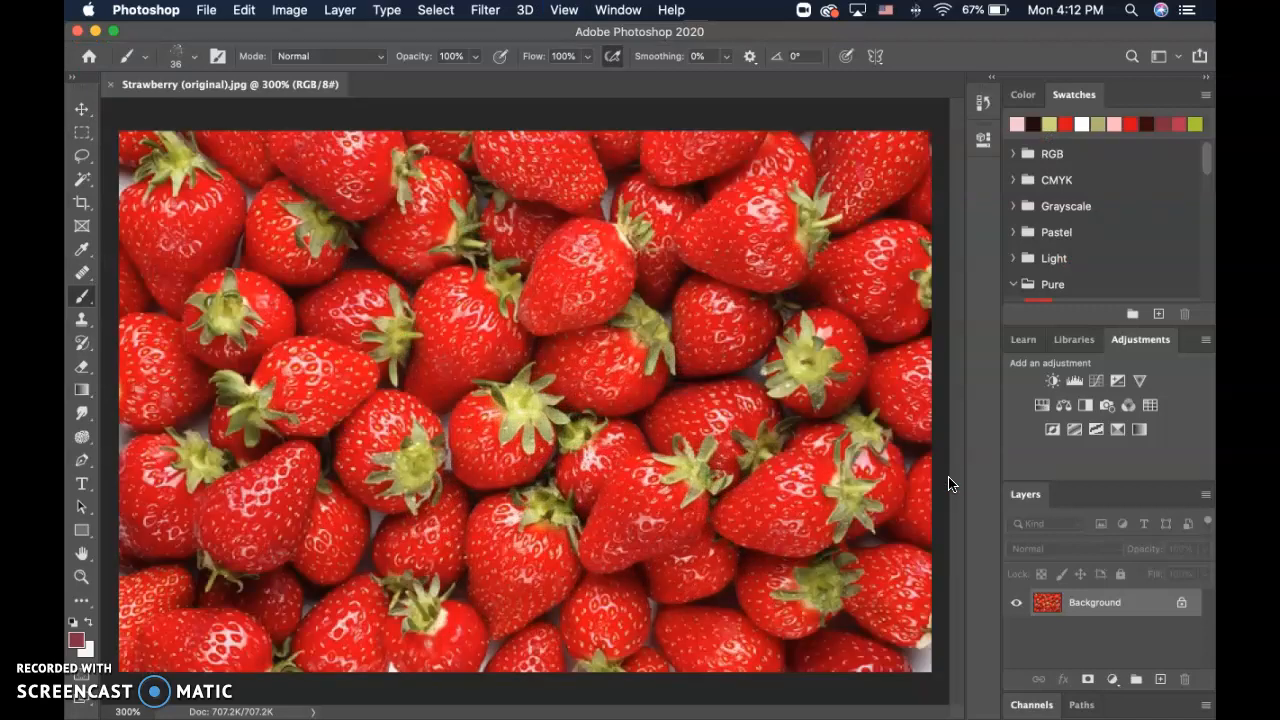
# - Check the strawberry image's pixel dimensions and resolution without resizing it
pyautogui.press('super+minus')
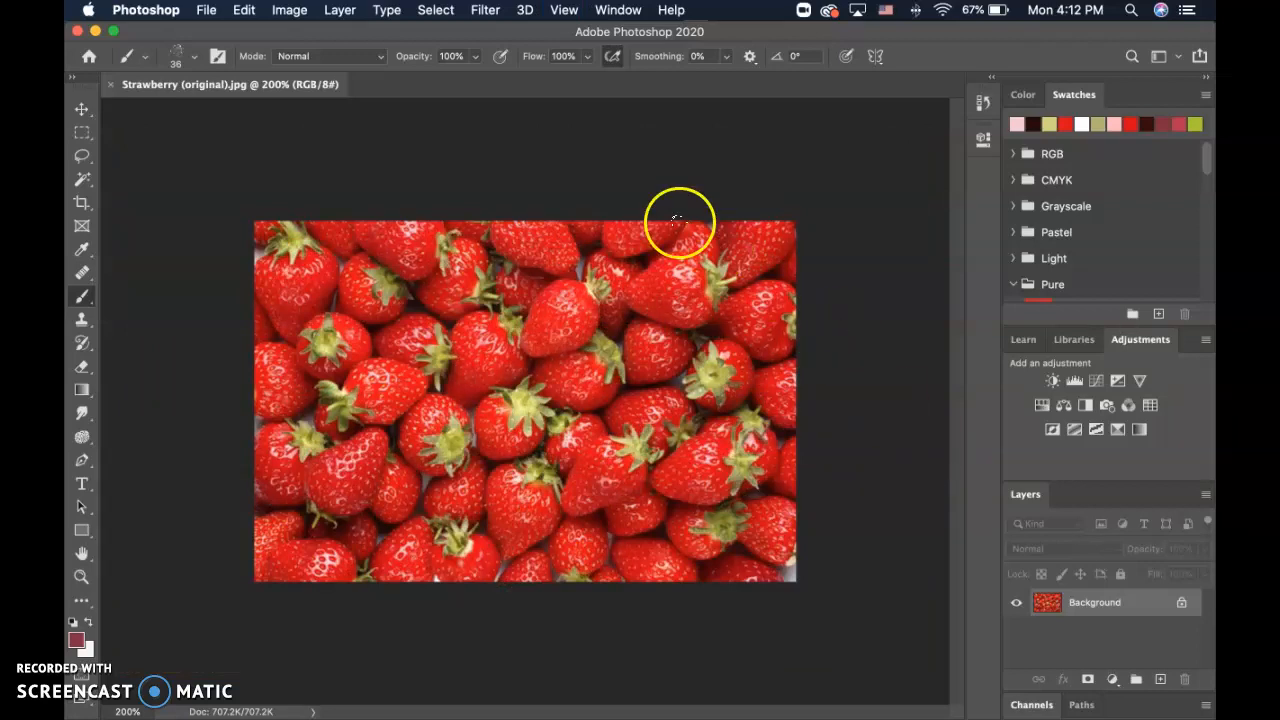
pyautogui.click(294, 12)
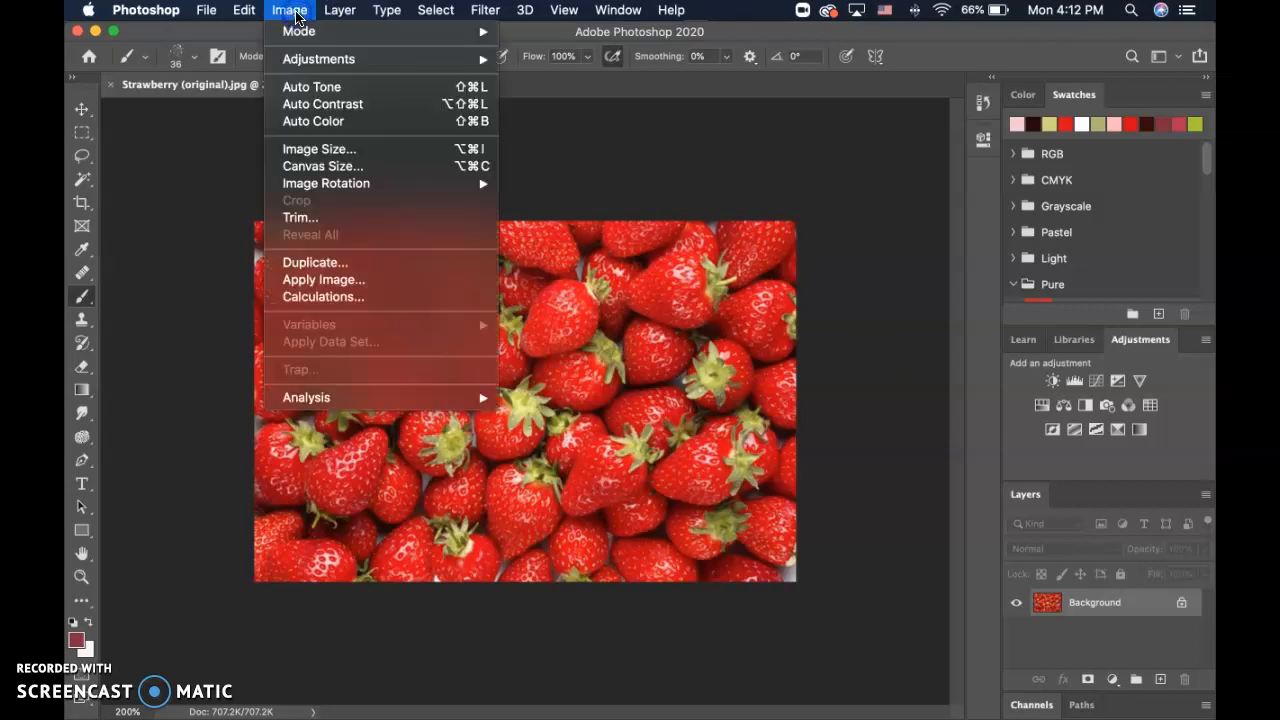
pyautogui.click(326, 149)
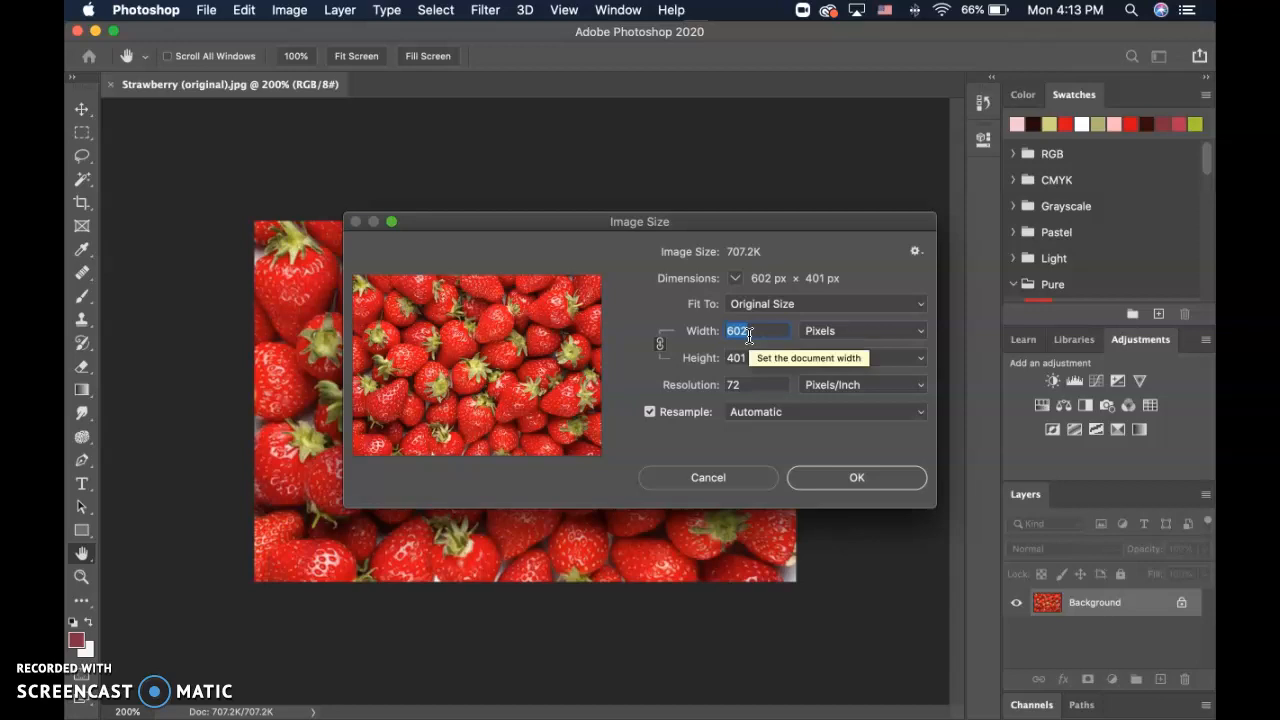
pyautogui.click(743, 466)
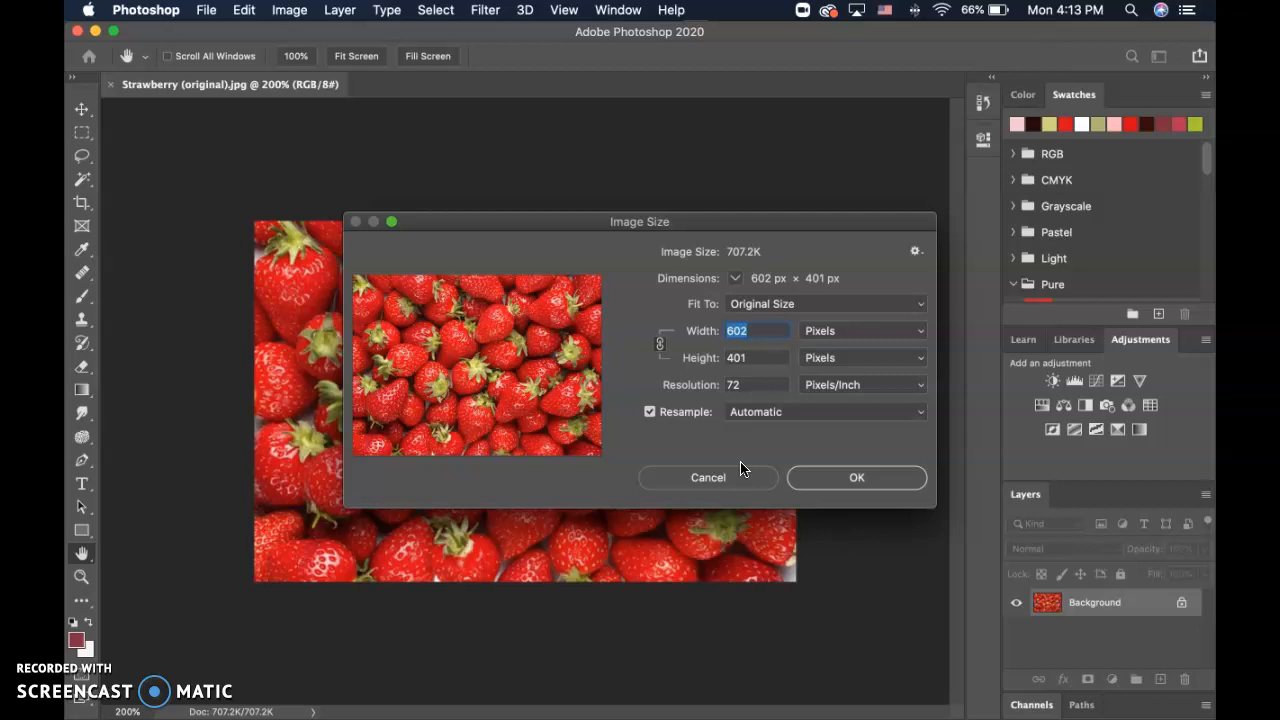
pyautogui.click(714, 477)
pyautogui.press('b')
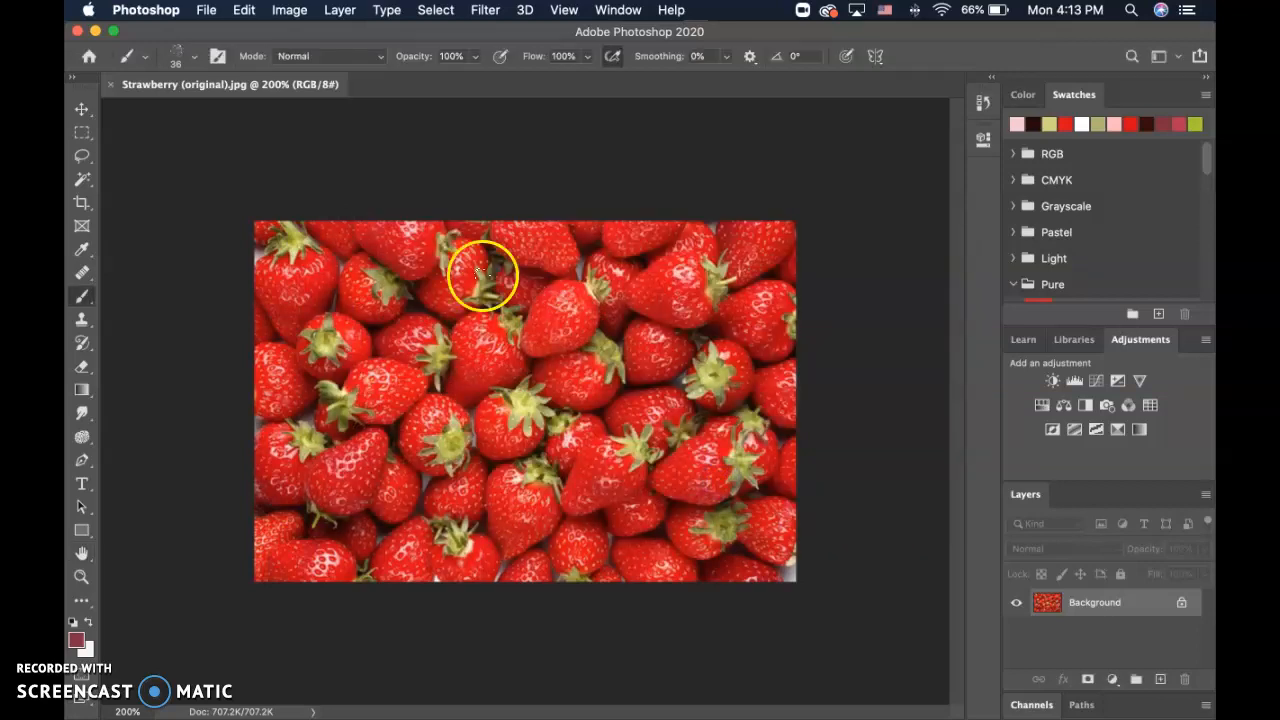
# - Start converting the image from RGB to Indexed Color mode
pyautogui.click(290, 11)
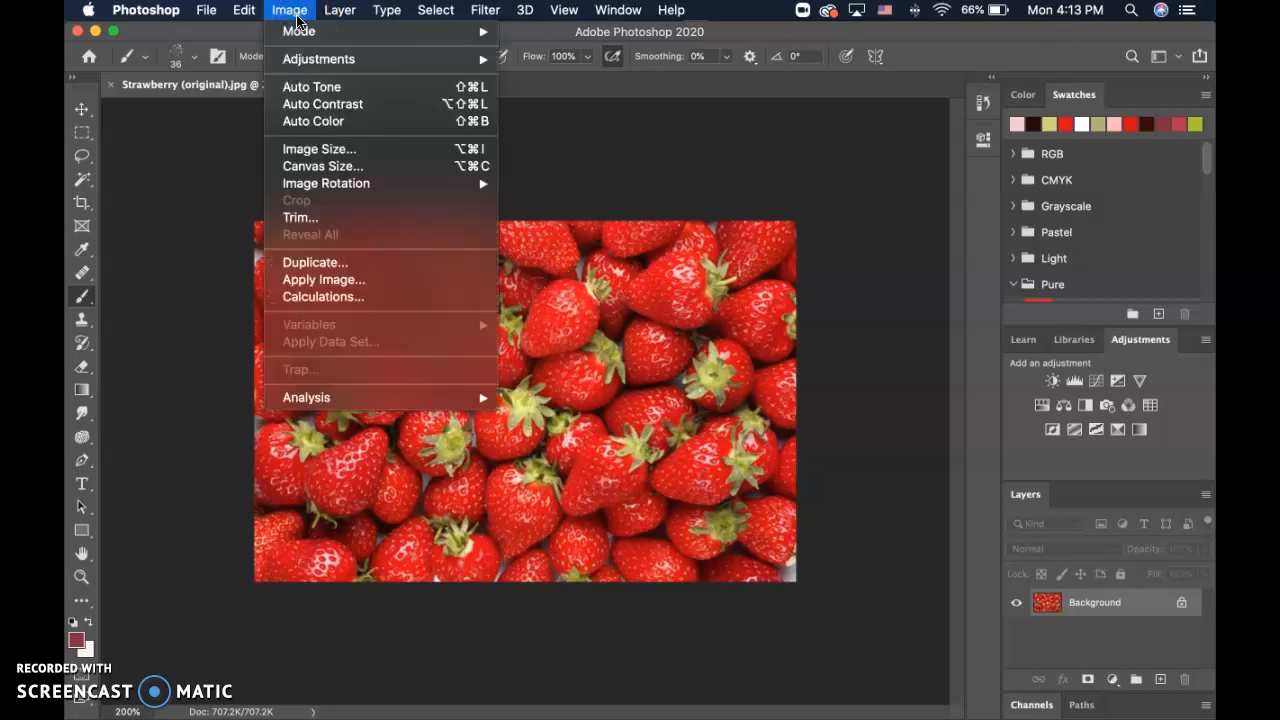
pyautogui.moveTo(308, 34)
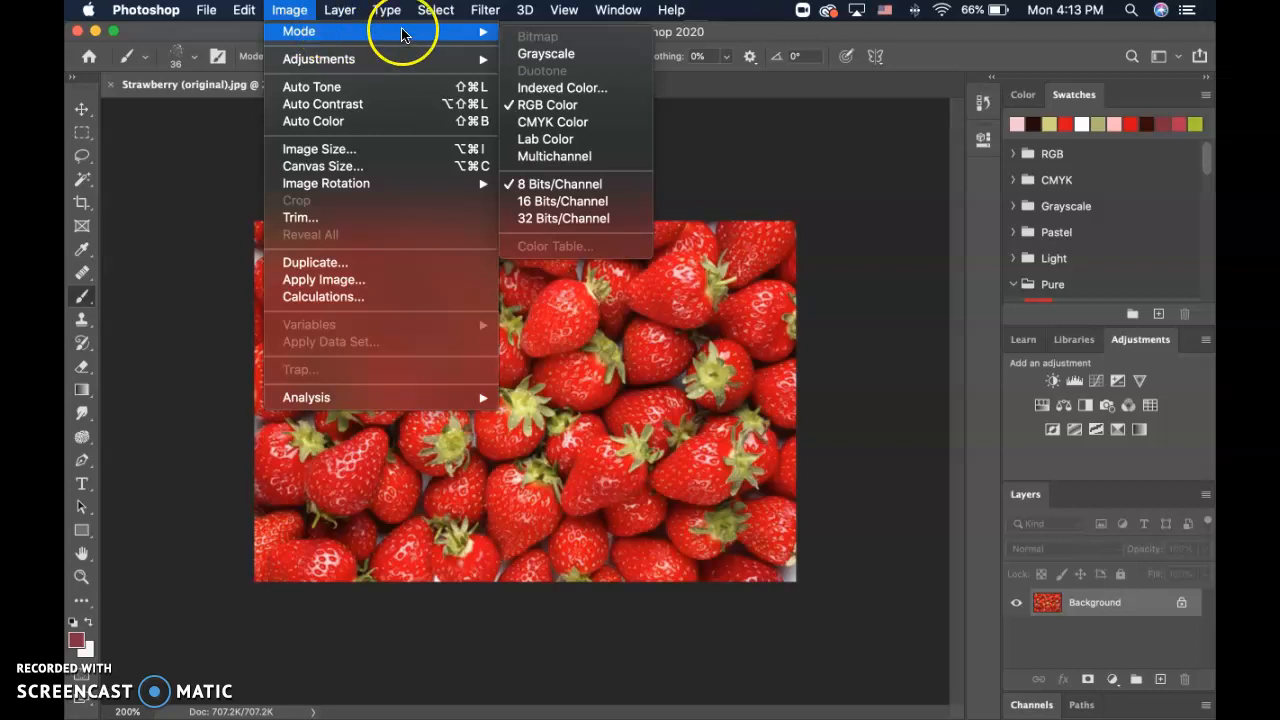
pyautogui.click(541, 90)
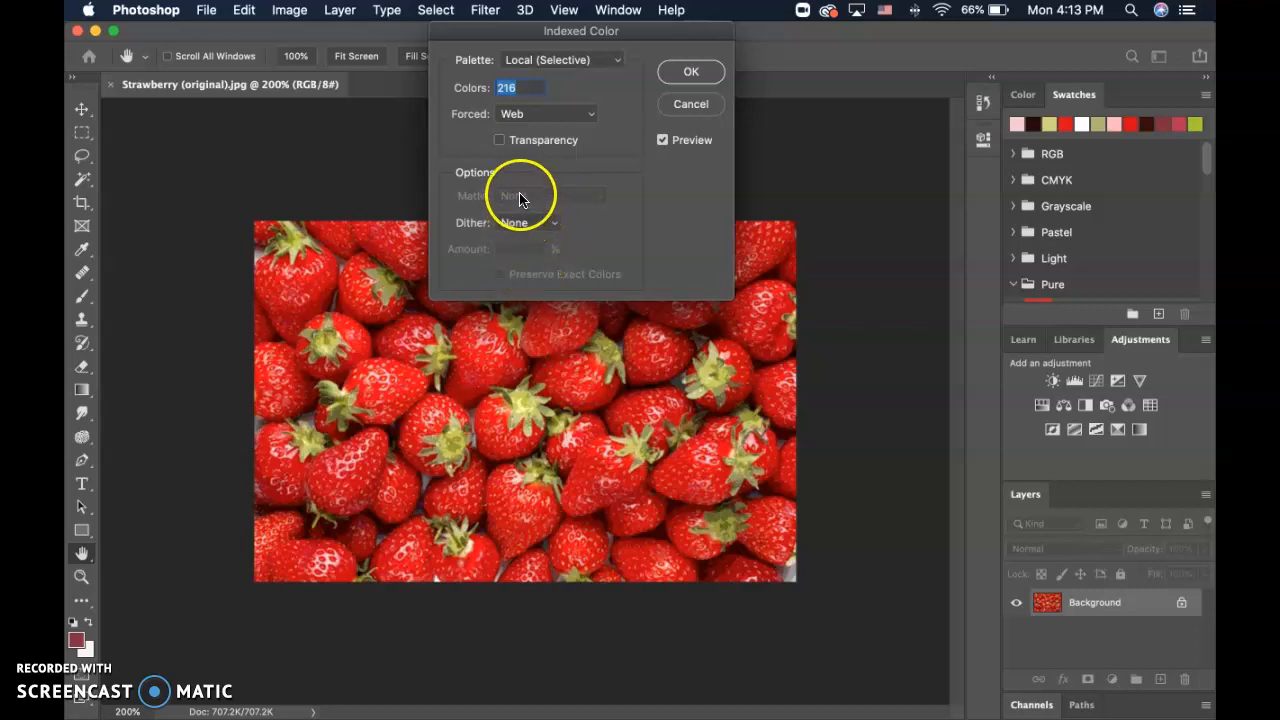
pyautogui.click(608, 60)
pyautogui.click(572, 156)
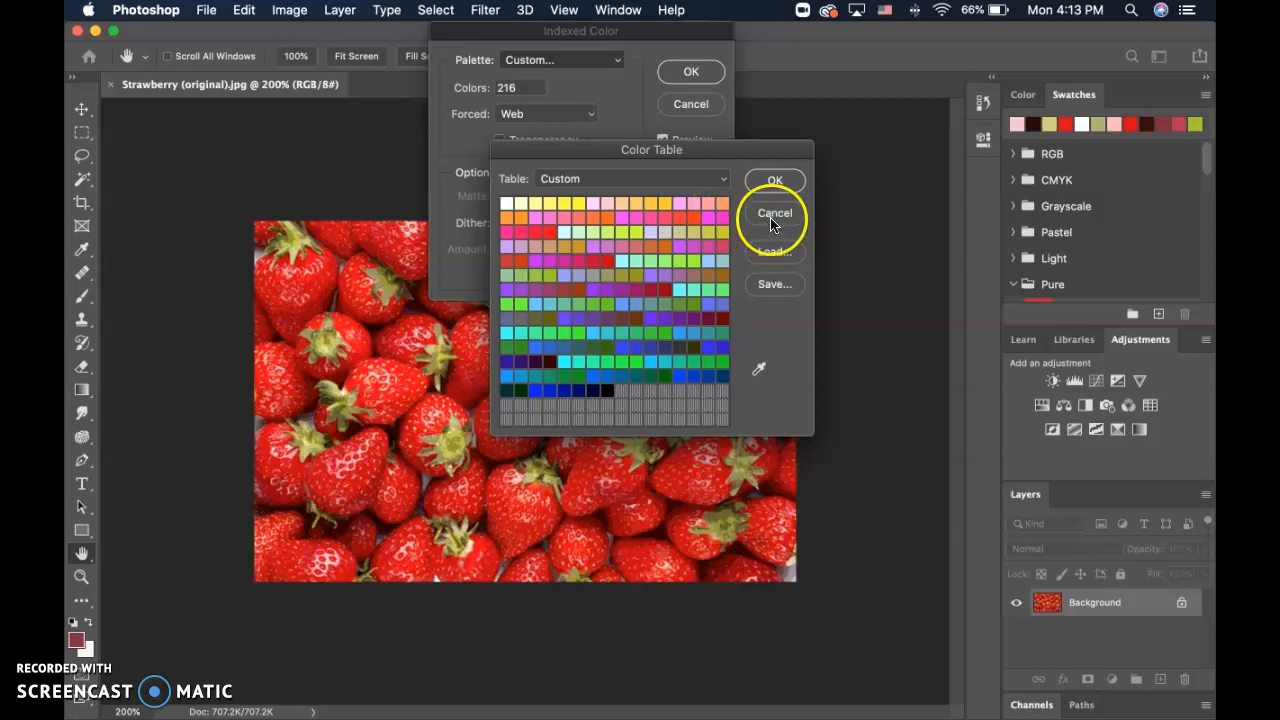
pyautogui.click(772, 214)
pyautogui.click(587, 117)
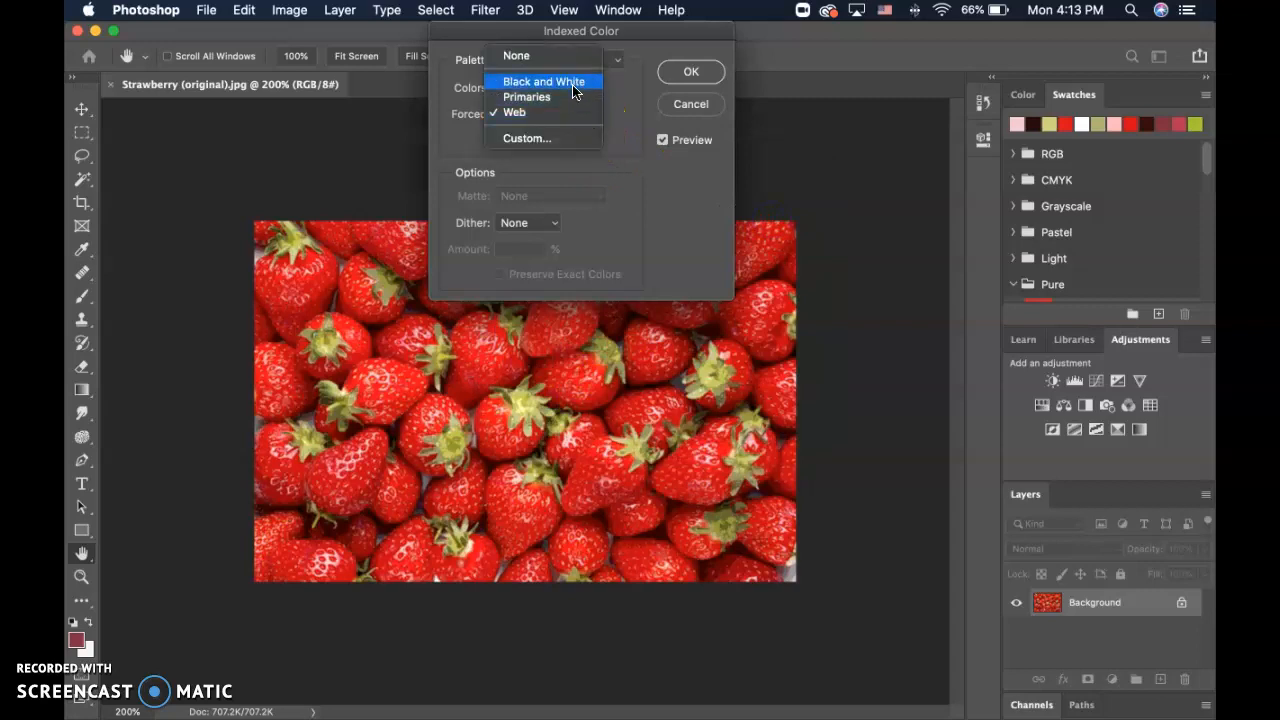
pyautogui.click(628, 168)
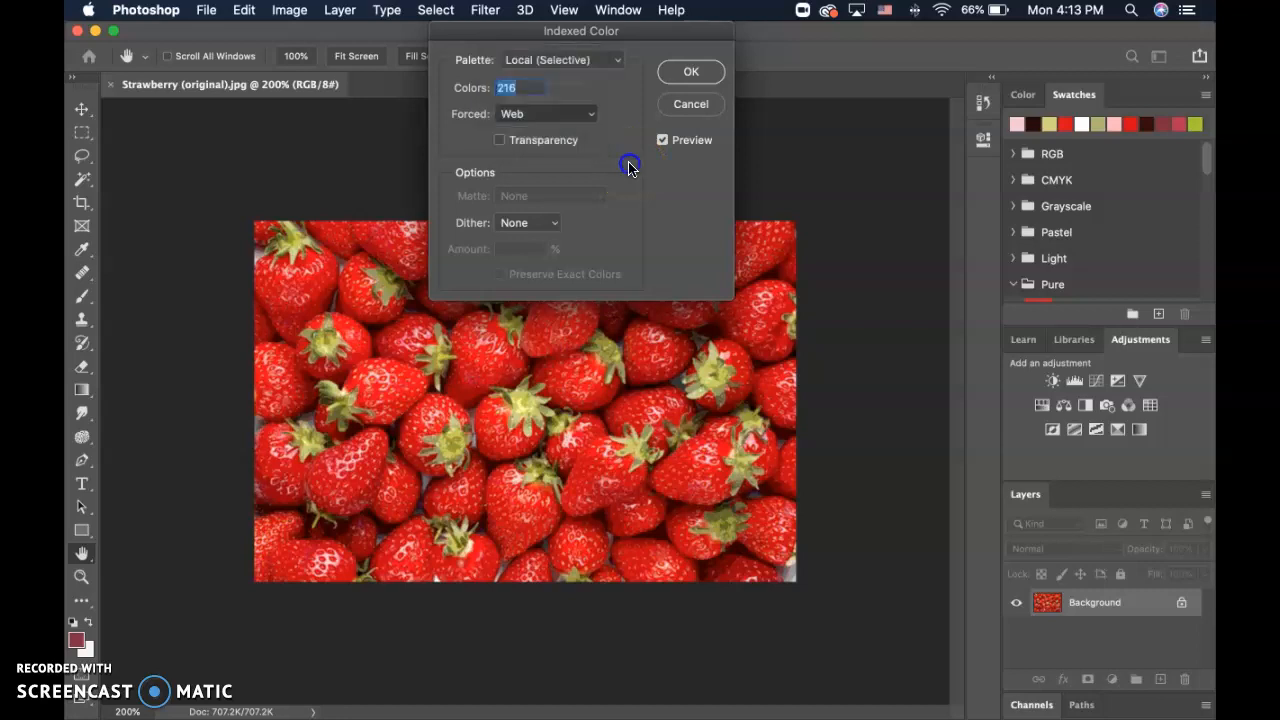
# - Choose a custom palette and fill the entire color table with white, using ffffff as both first and last color
pyautogui.click(611, 62)
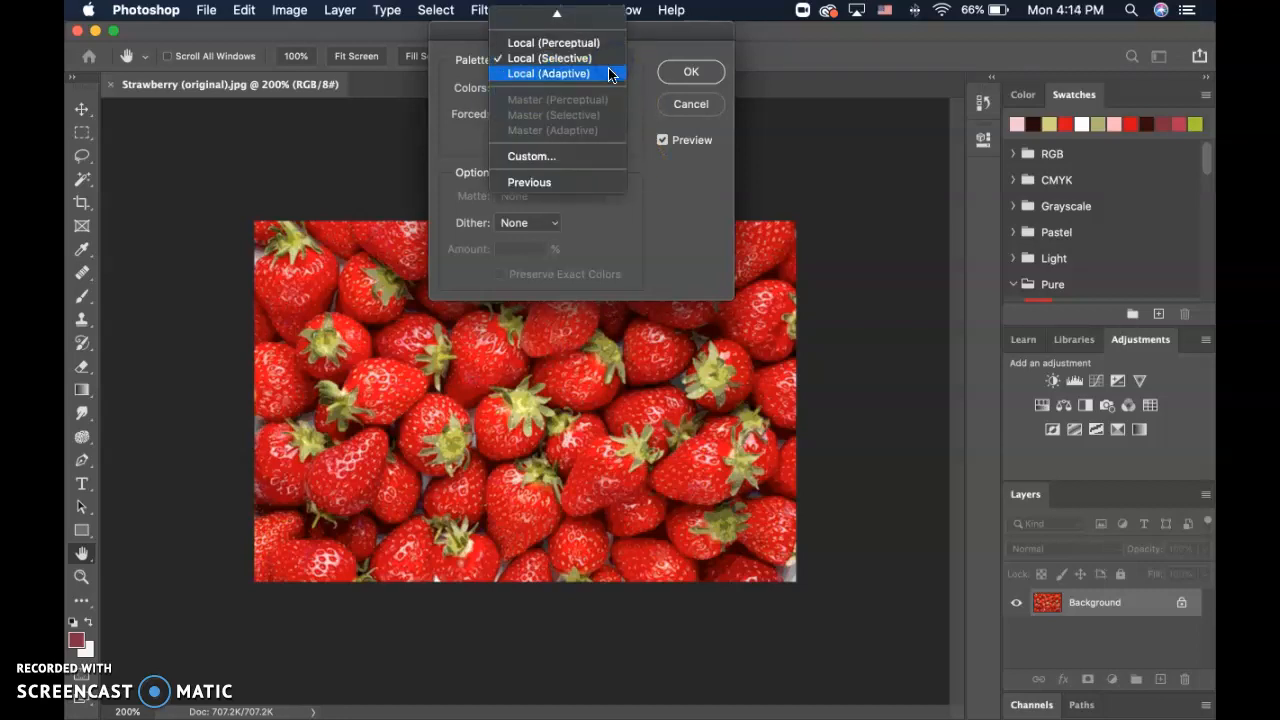
pyautogui.click(567, 156)
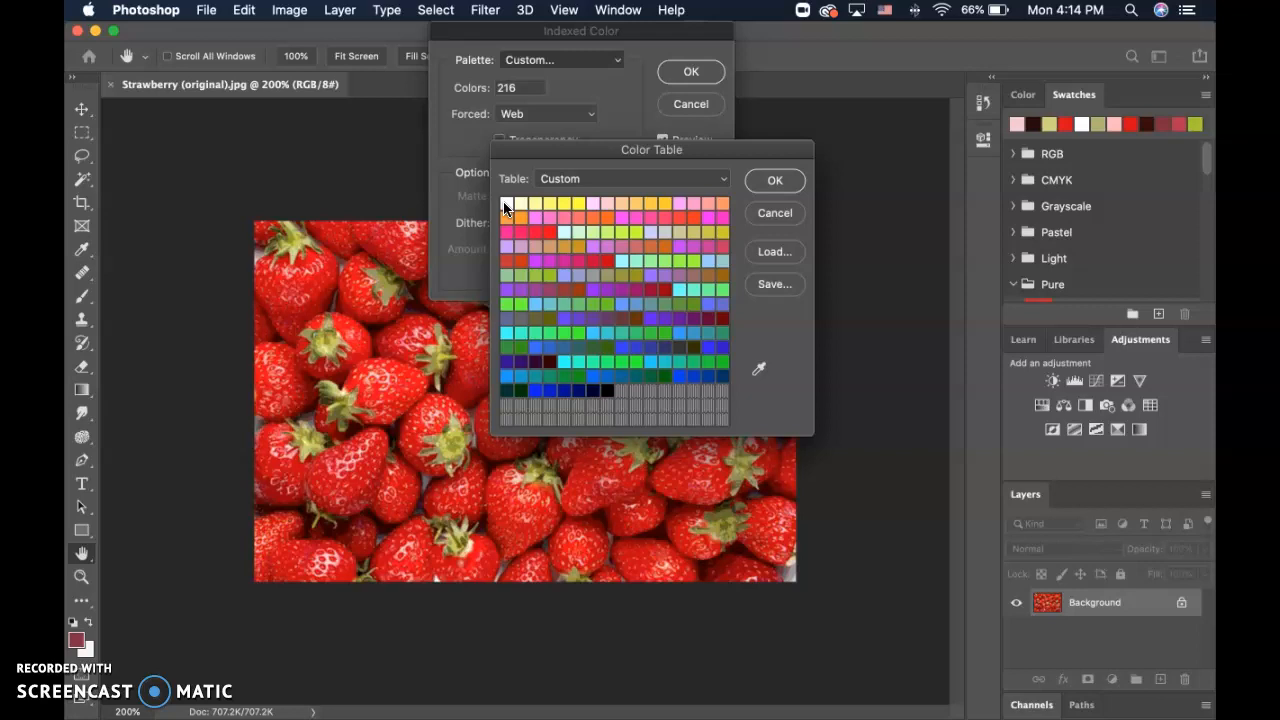
pyautogui.moveTo(508, 205); pyautogui.dragTo(723, 422)
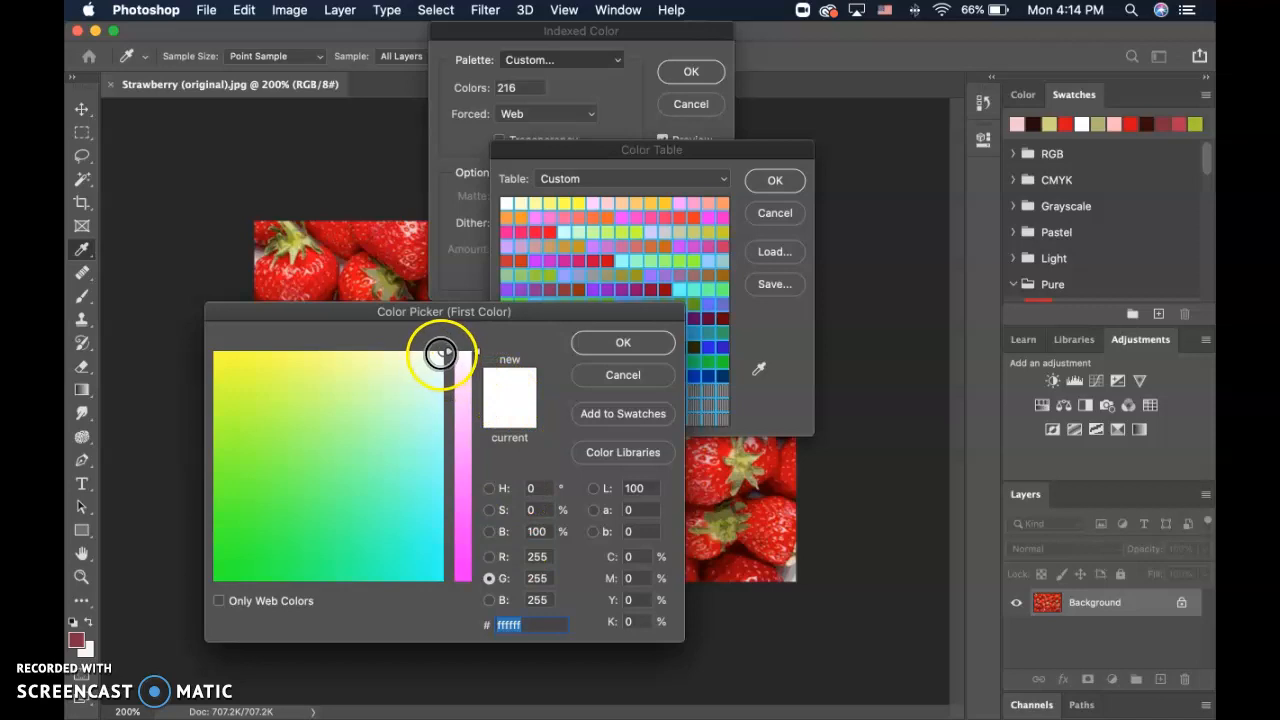
pyautogui.click(601, 341)
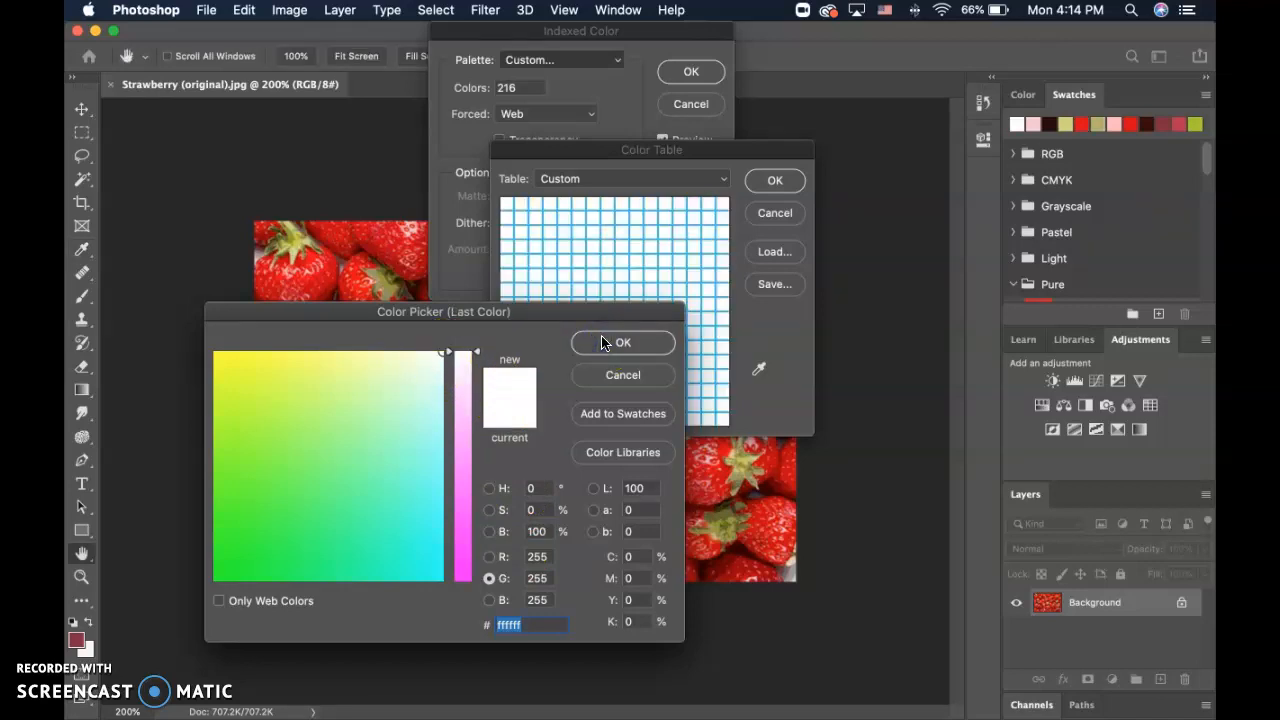
pyautogui.click(601, 341)
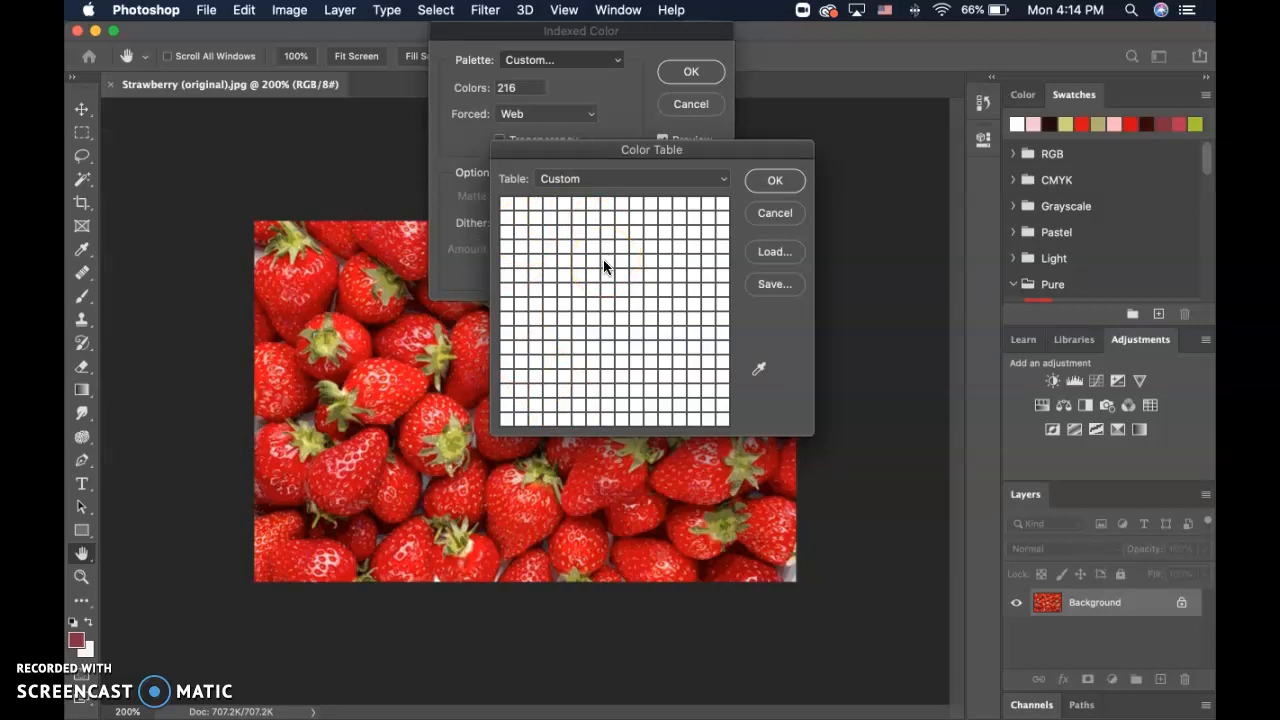
# - Set the first color table cell to the strawberry red c50400, sampled from a berry in the image
pyautogui.click(502, 207)
pyautogui.click(502, 206)
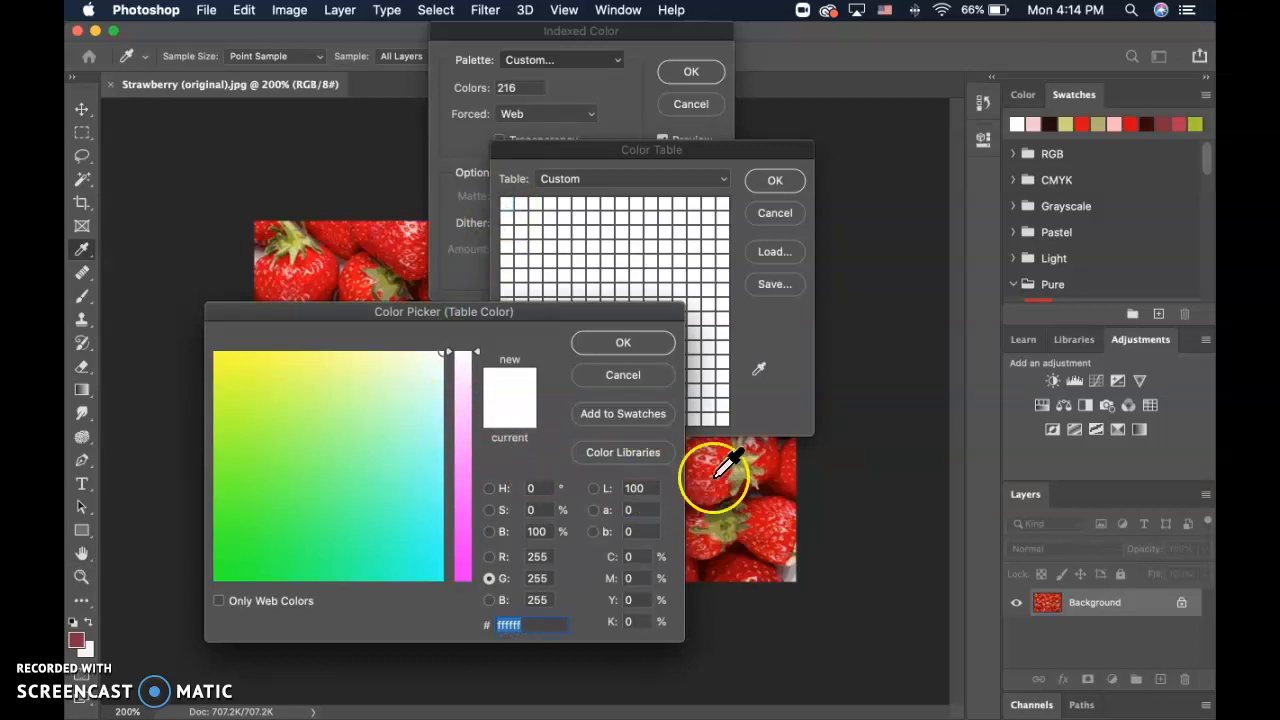
pyautogui.moveTo(343, 316); pyautogui.dragTo(213, 67)
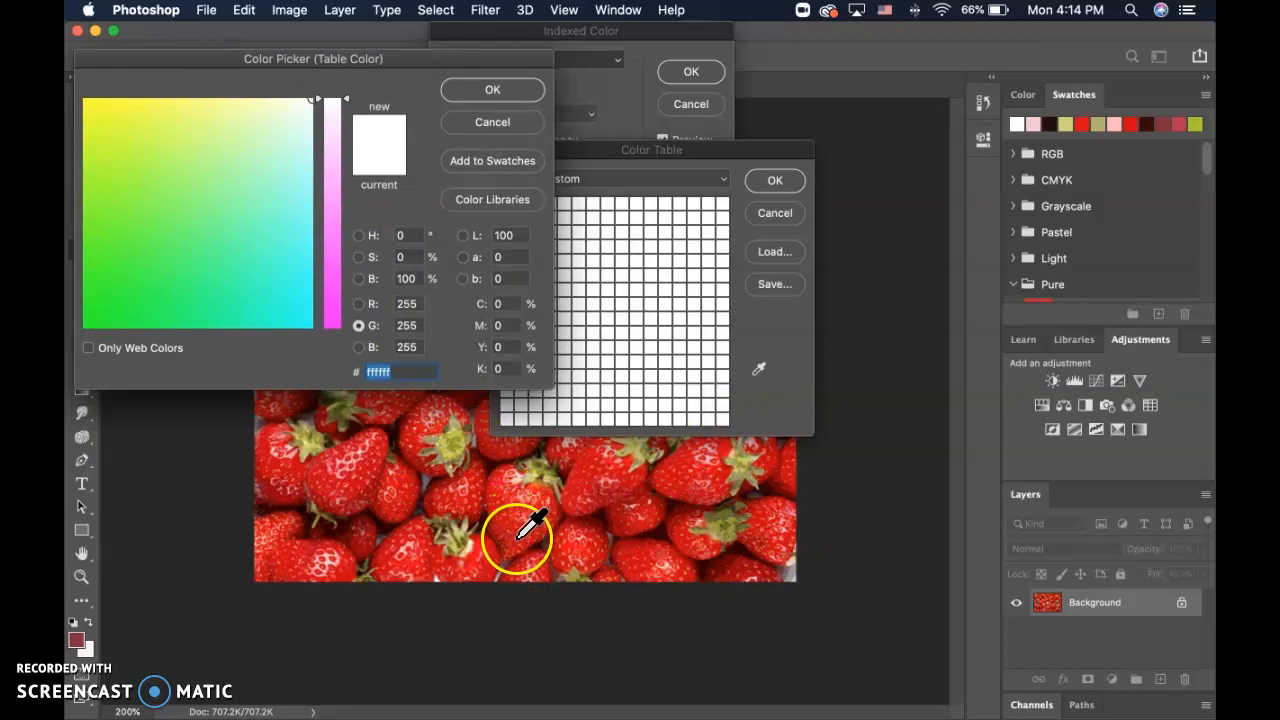
pyautogui.moveTo(393, 62); pyautogui.dragTo(289, 317)
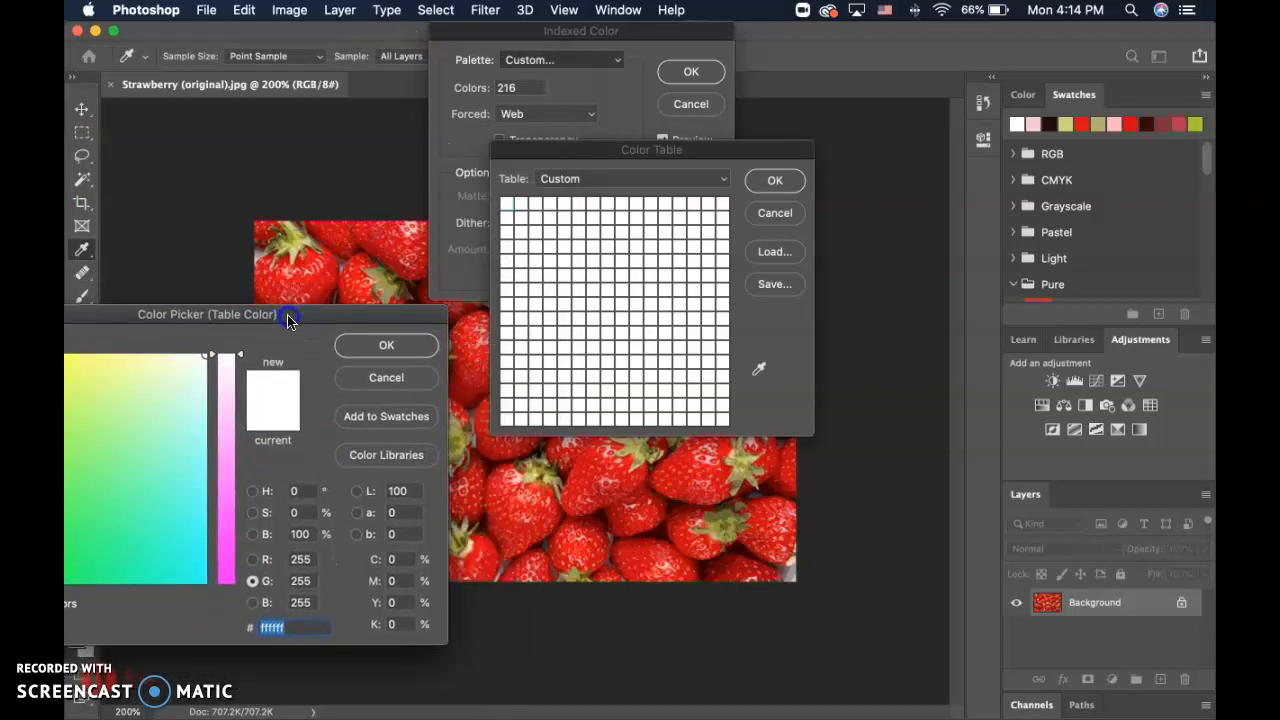
pyautogui.click(511, 517)
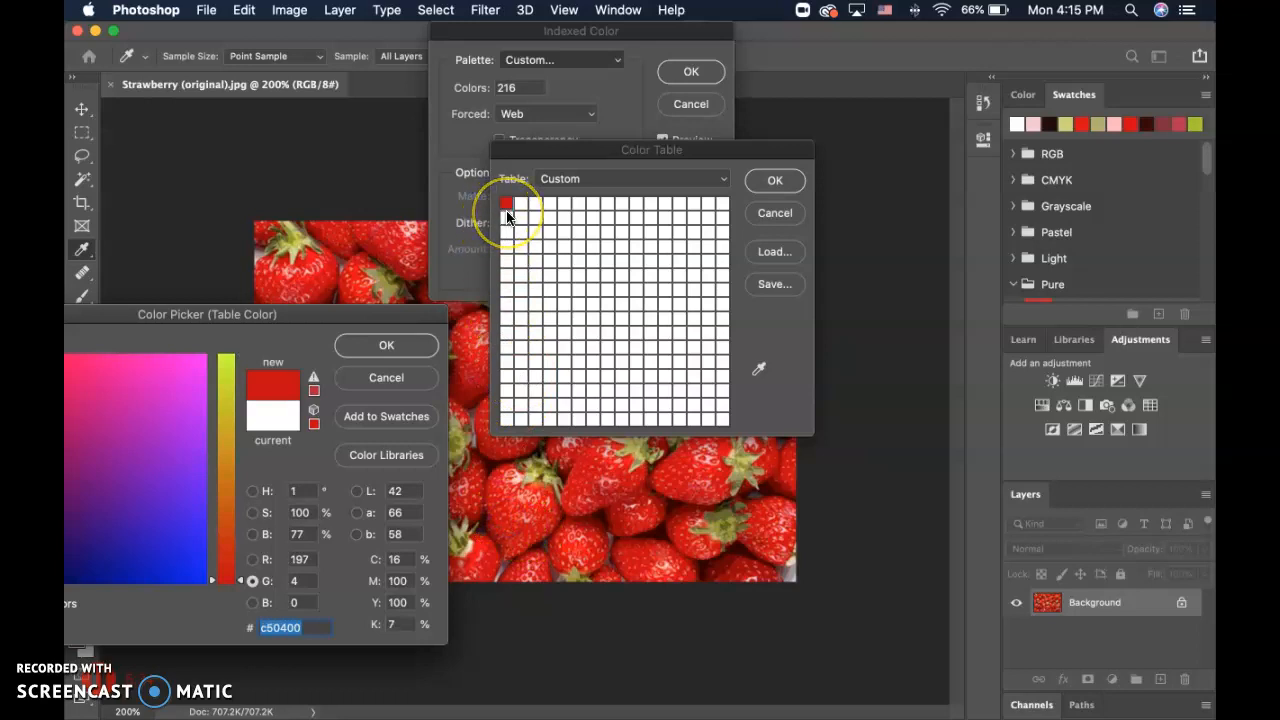
pyautogui.click(783, 181)
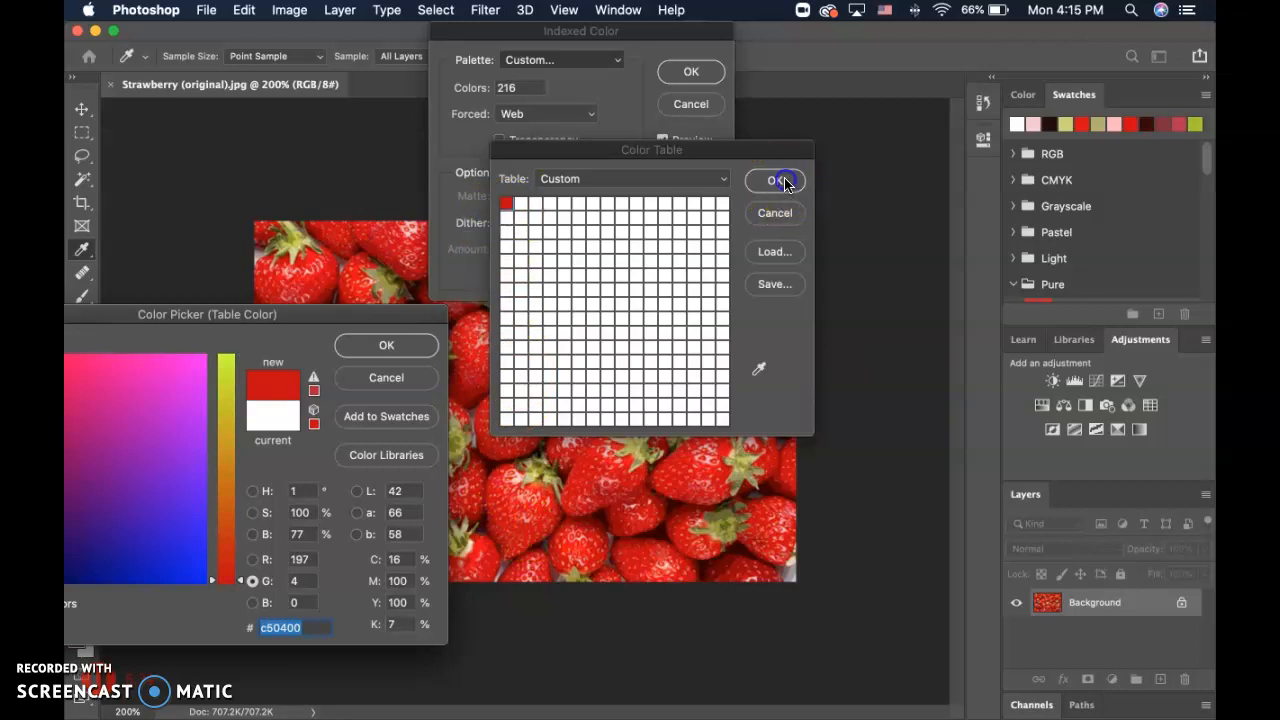
pyautogui.click(366, 346)
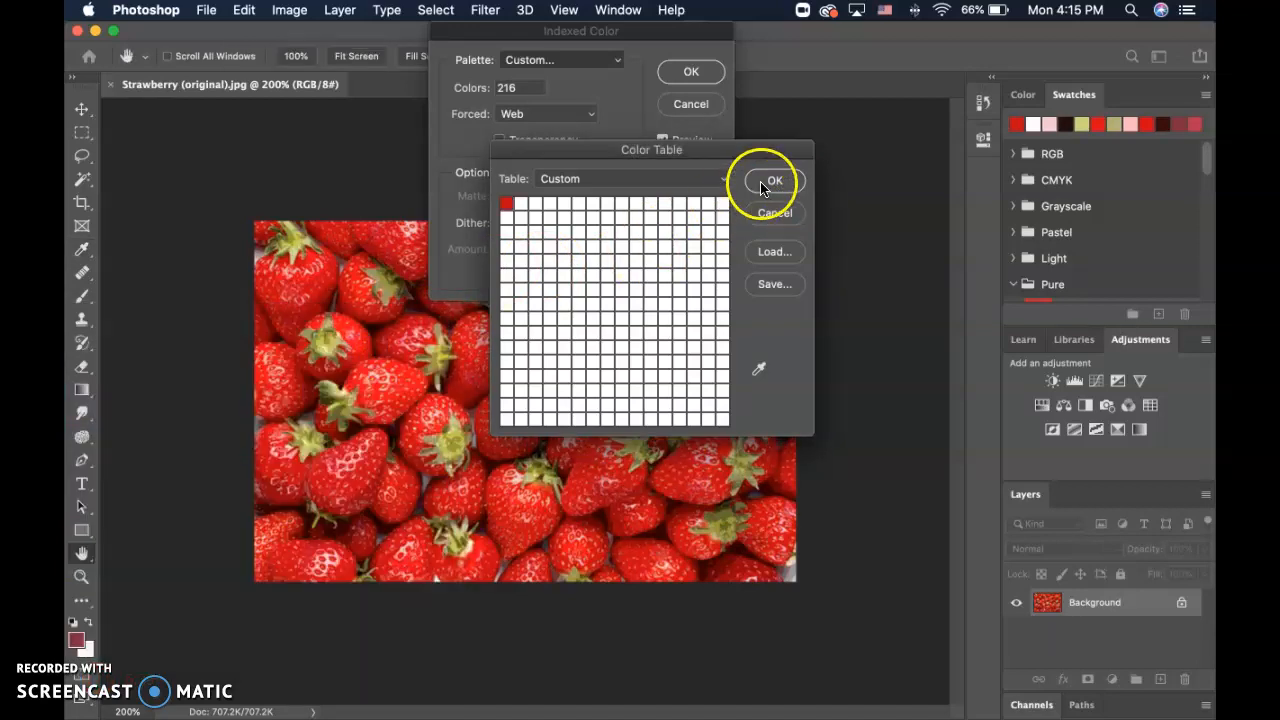
# - Set the second table cell to leaf green 9c983d and the third to dark shadow maroon 2e0a14, both sampled from the image
pyautogui.click(519, 205)
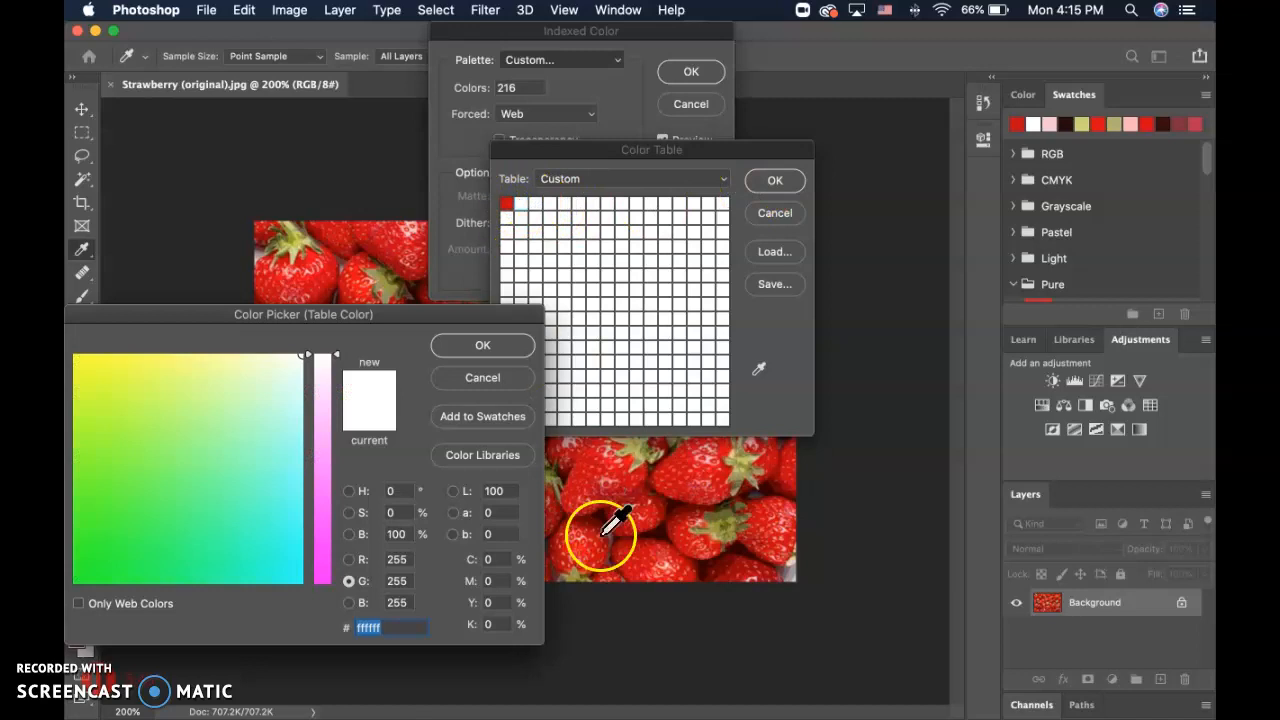
pyautogui.click(723, 524)
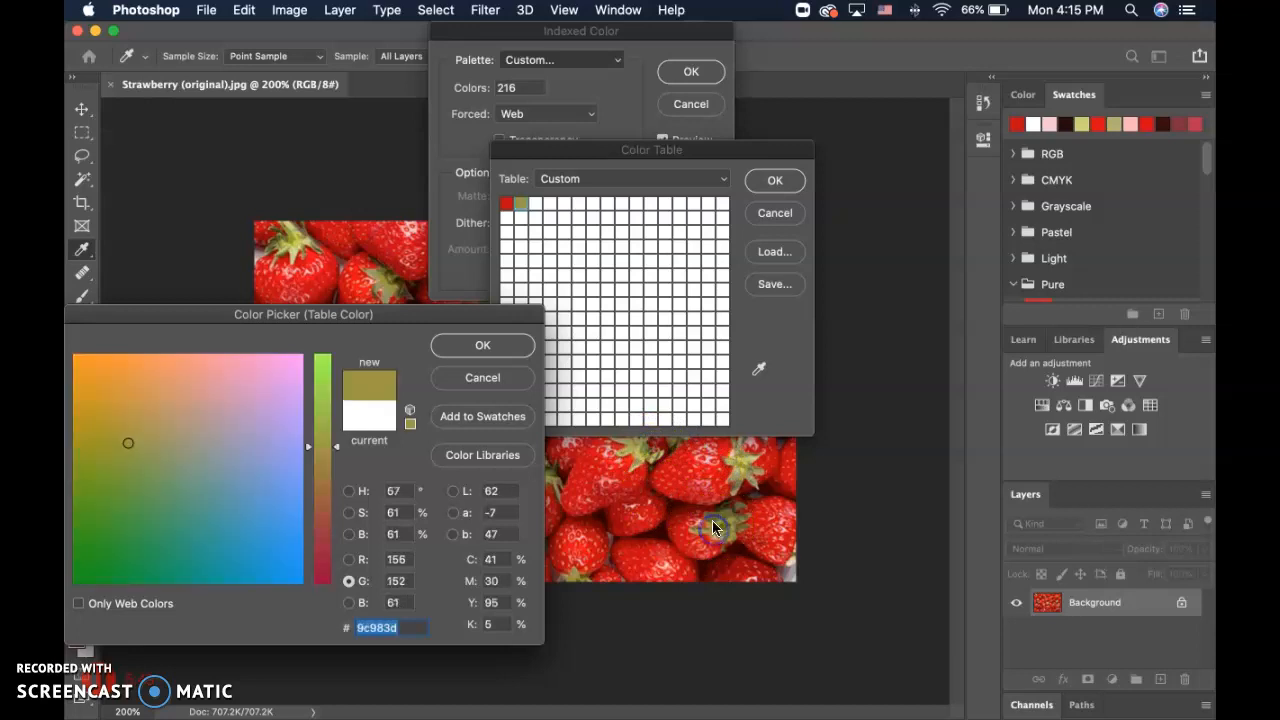
pyautogui.click(482, 345)
pyautogui.click(538, 204)
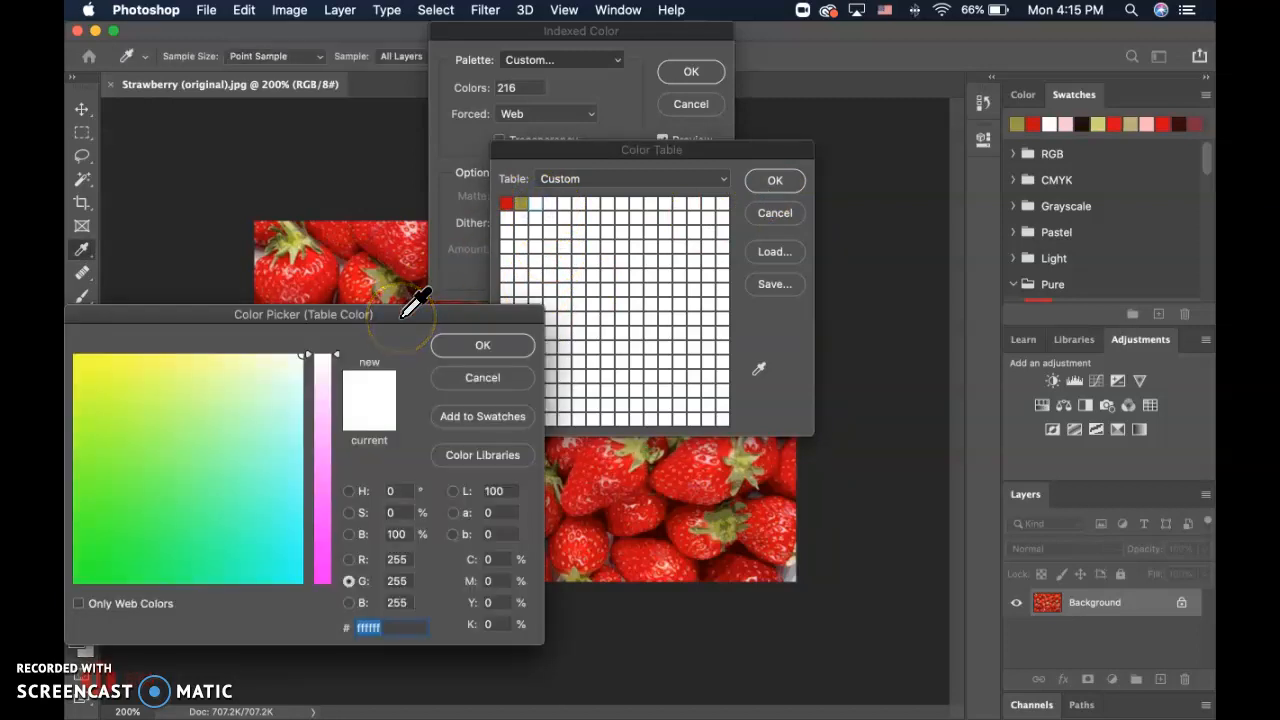
pyautogui.click(666, 528)
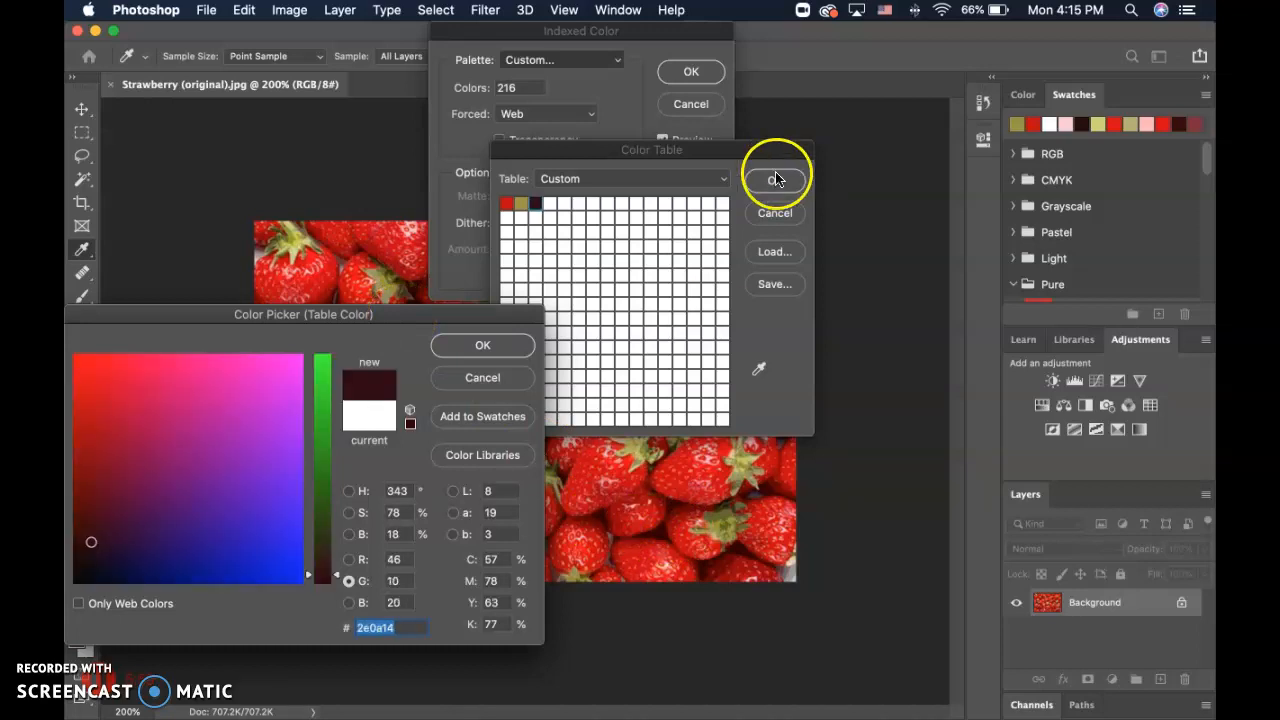
pyautogui.click(477, 344)
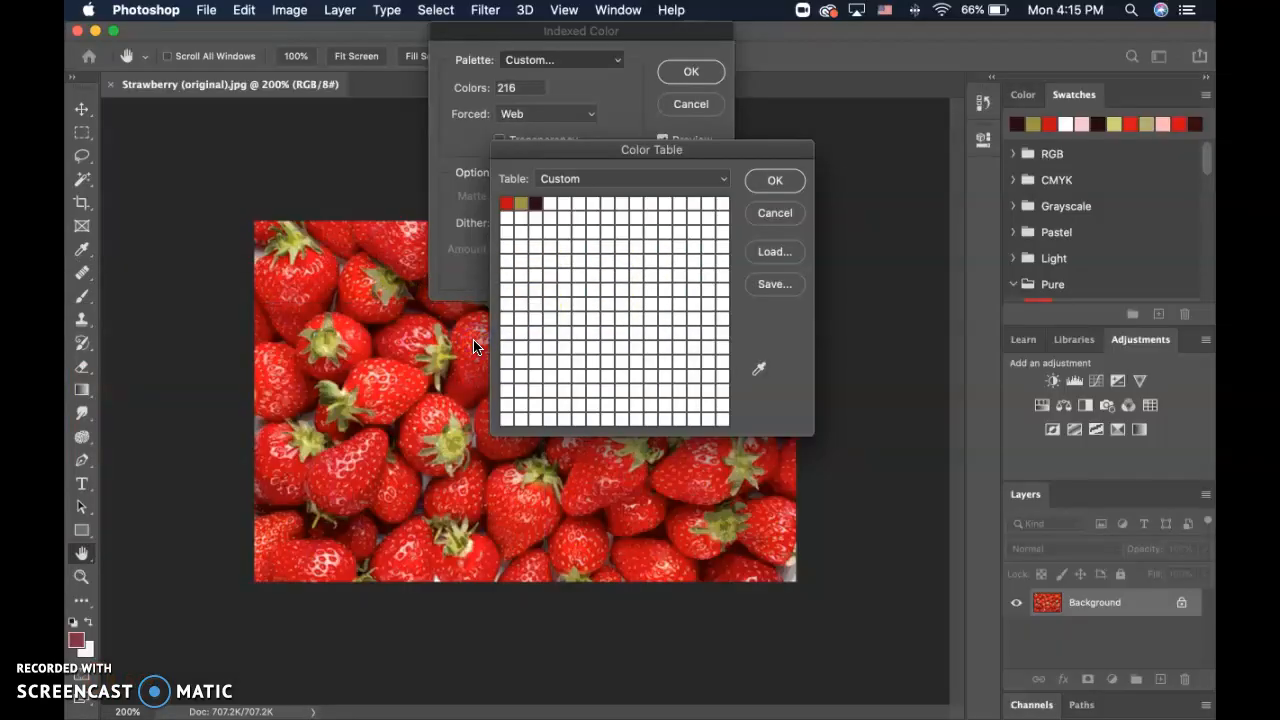
# - Set the fourth color table cell to a light coral red sampled from a berry highlight in the image
pyautogui.click(554, 206)
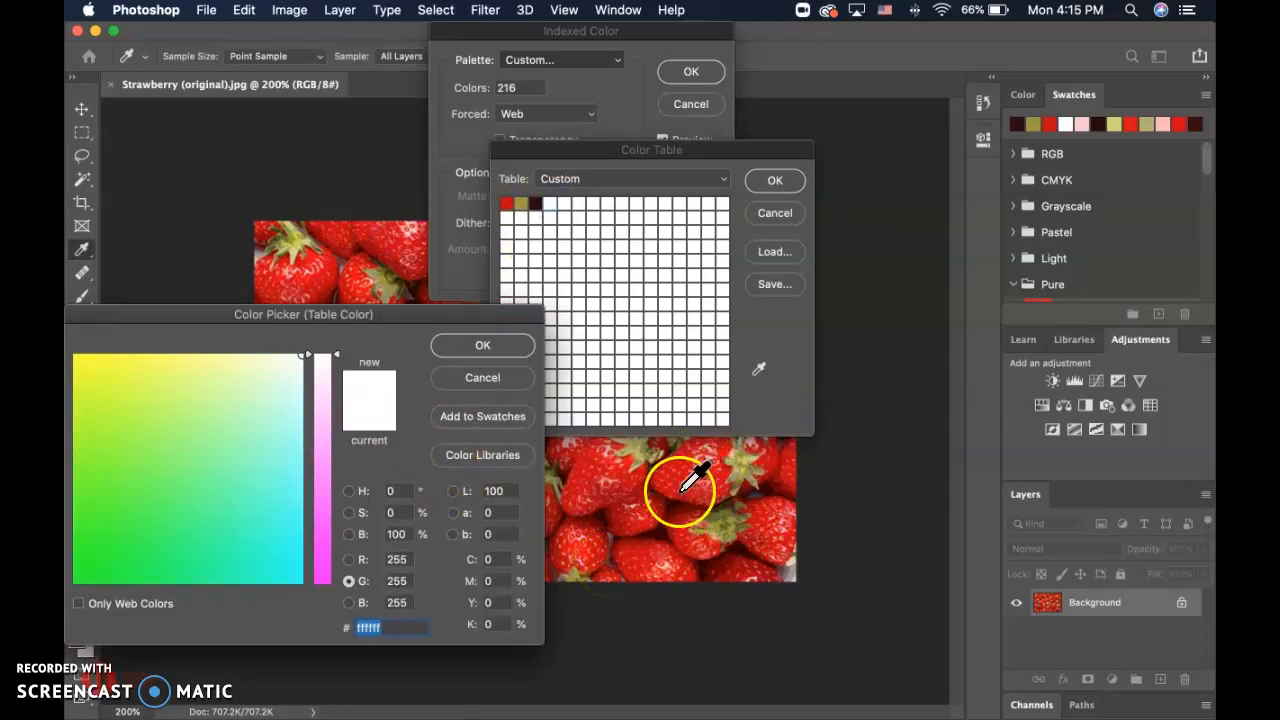
pyautogui.moveTo(390, 316); pyautogui.dragTo(523, 494)
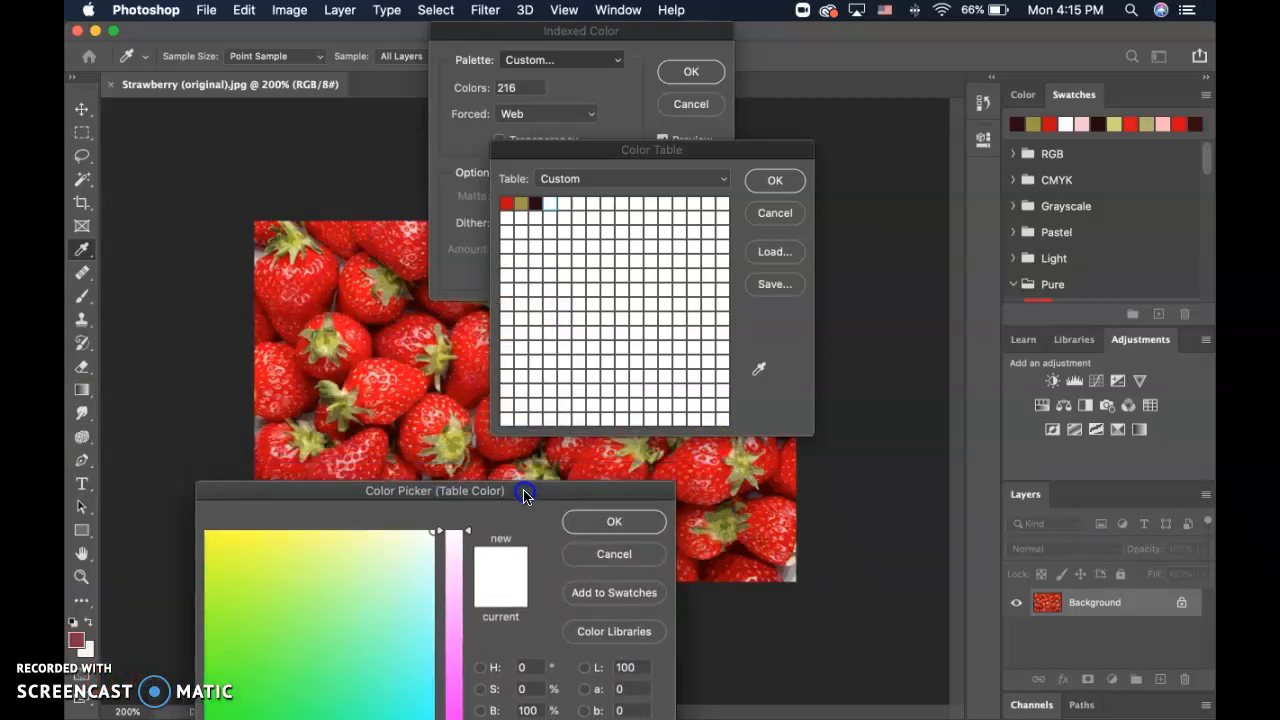
pyautogui.click(377, 375)
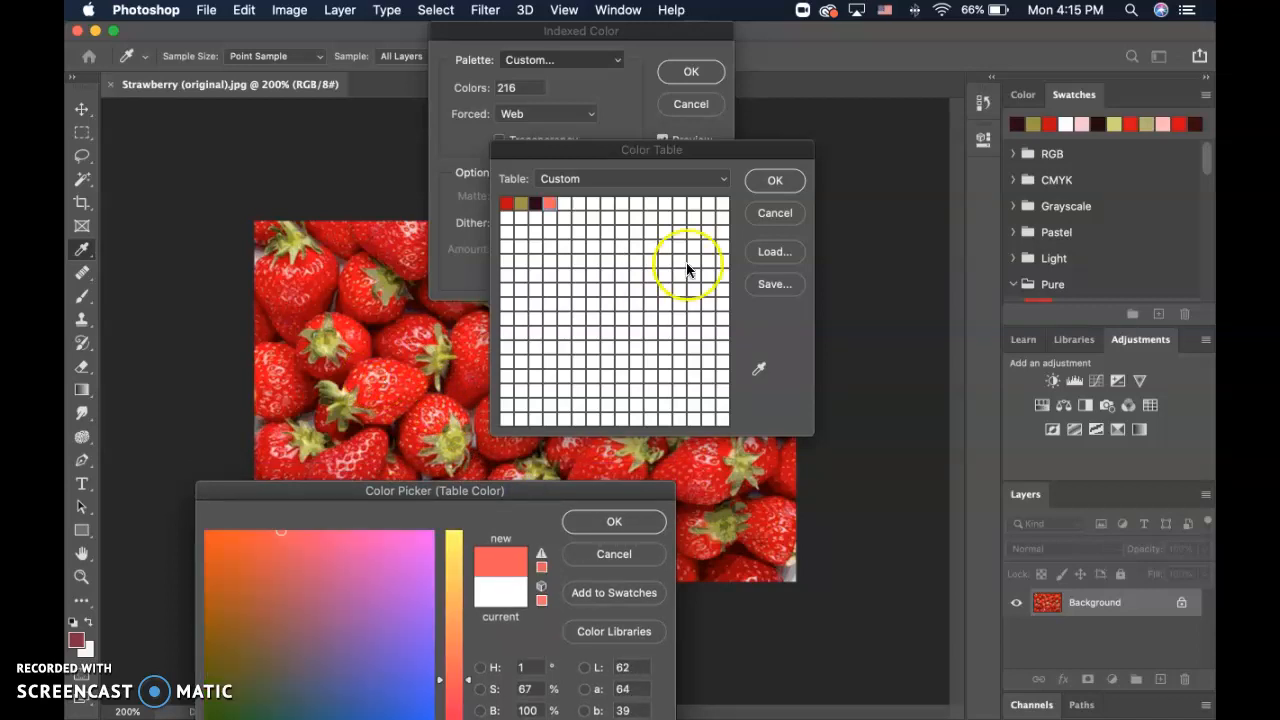
pyautogui.click(623, 521)
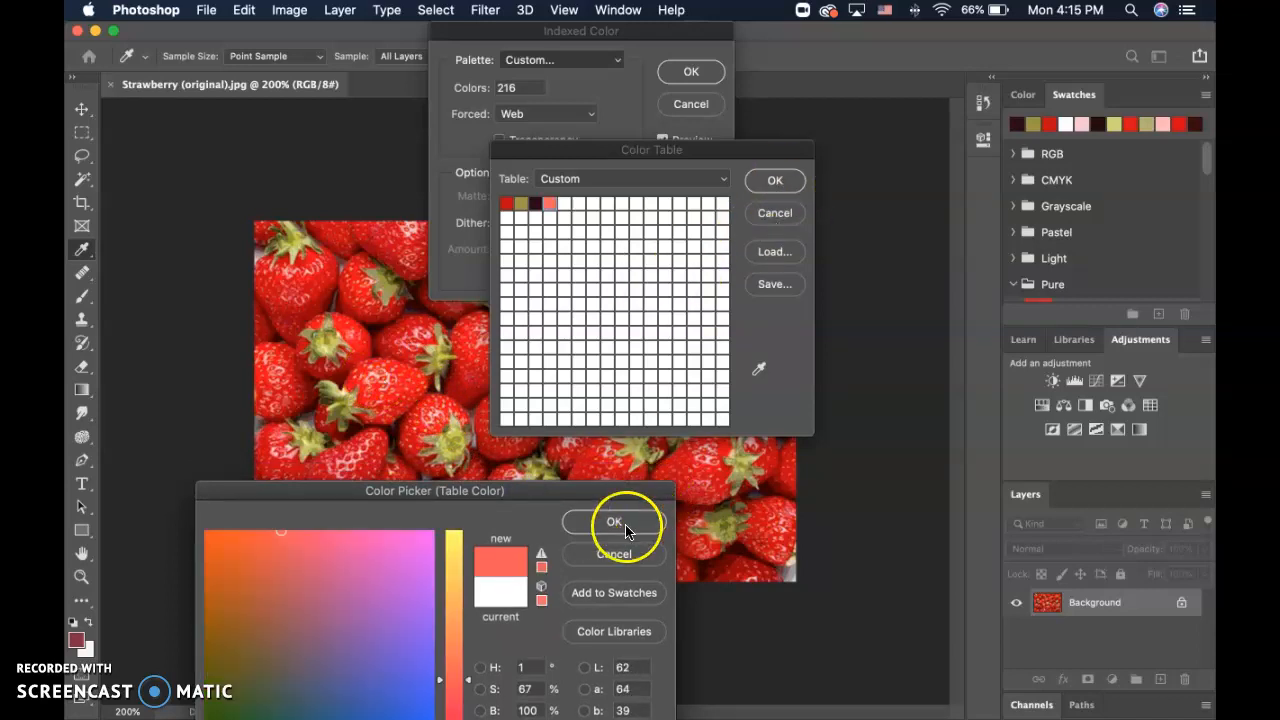
# - Accept the custom color table and apply the Indexed Color conversion to the image
pyautogui.click(760, 182)
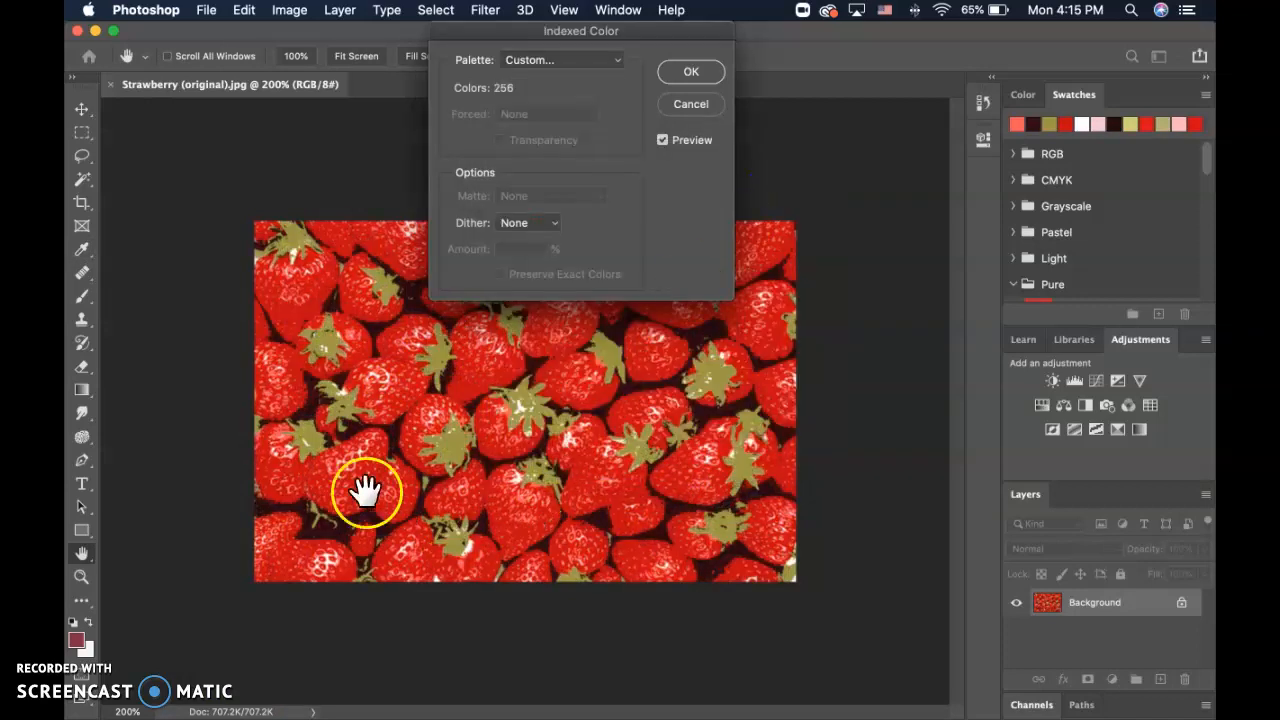
pyautogui.click(691, 72)
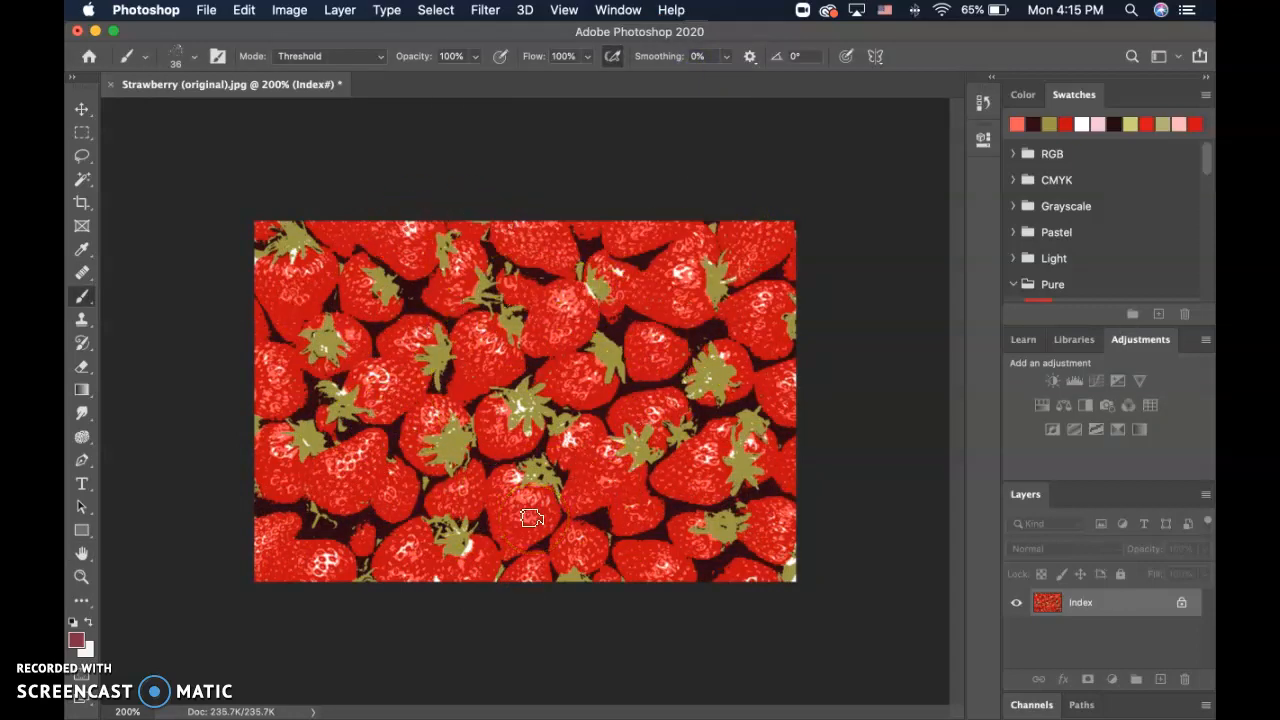
pyautogui.click(495, 422)
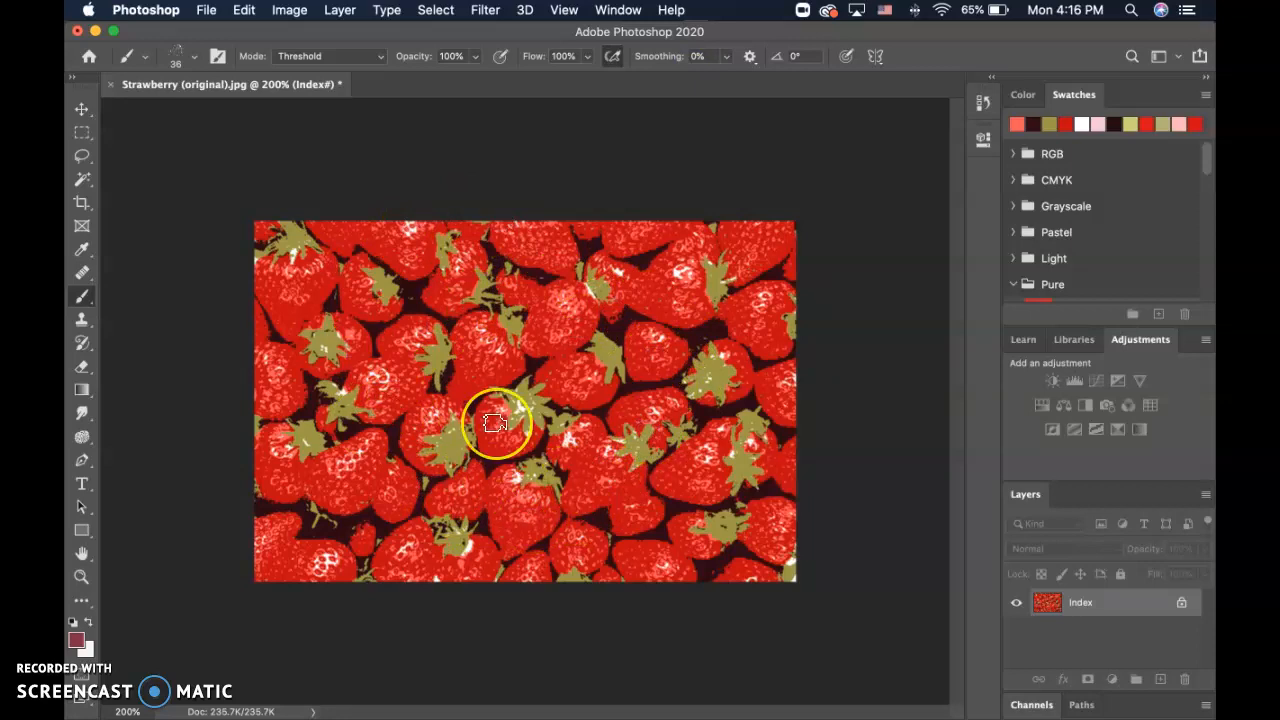
pyautogui.click(596, 365)
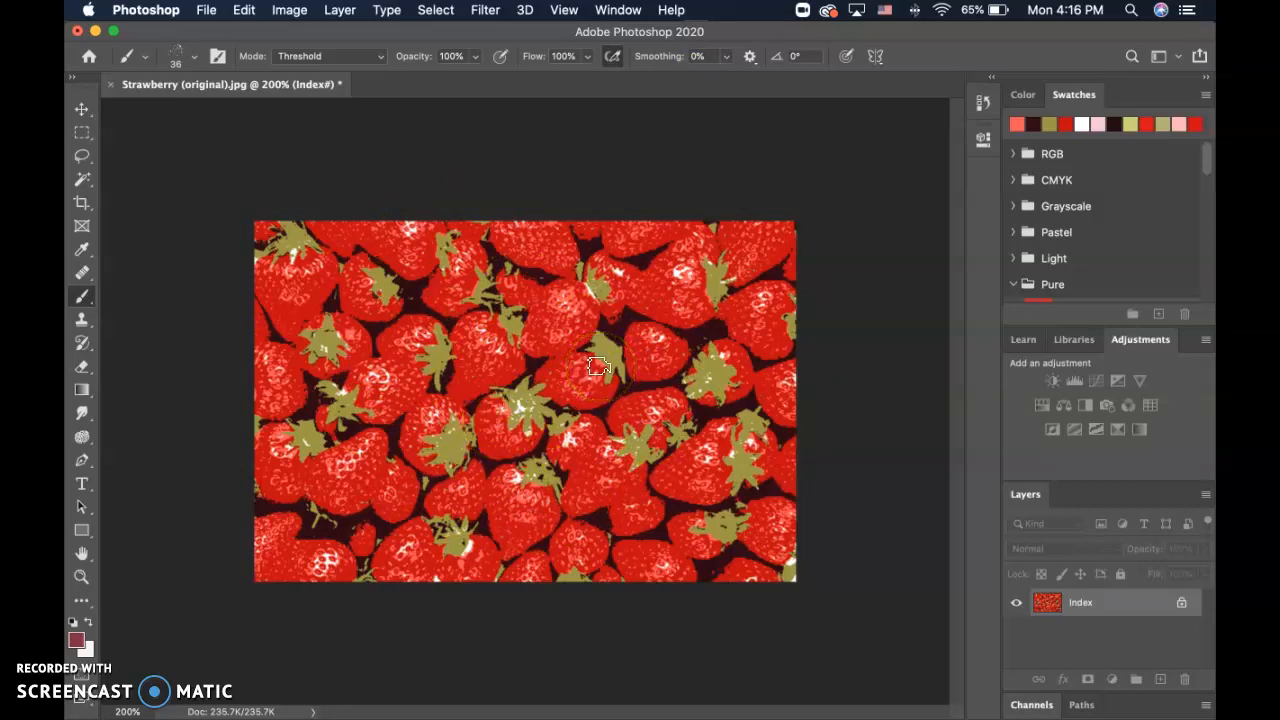
pyautogui.click(492, 438)
pyautogui.click(315, 404)
pyautogui.click(388, 309)
pyautogui.click(490, 170)
pyautogui.click(487, 295)
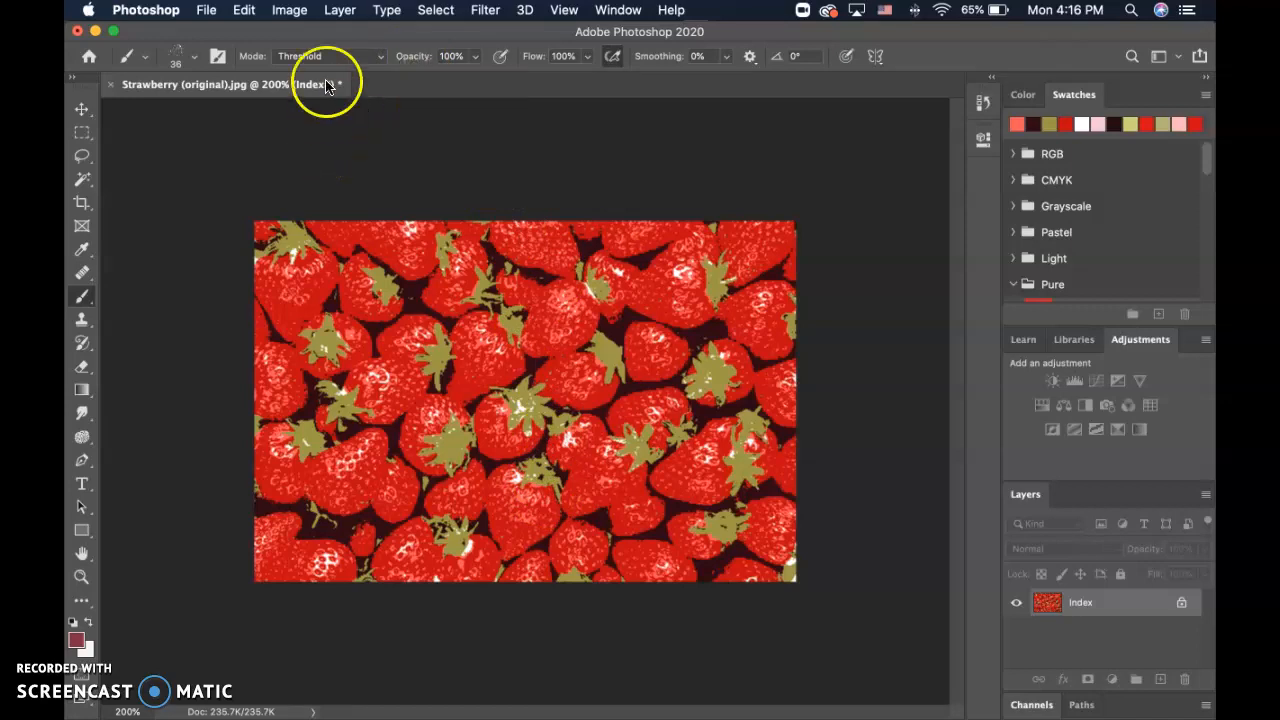
# - Resize the indexed strawberry image to a width of 200 pixels, keeping its proportions
pyautogui.click(289, 12)
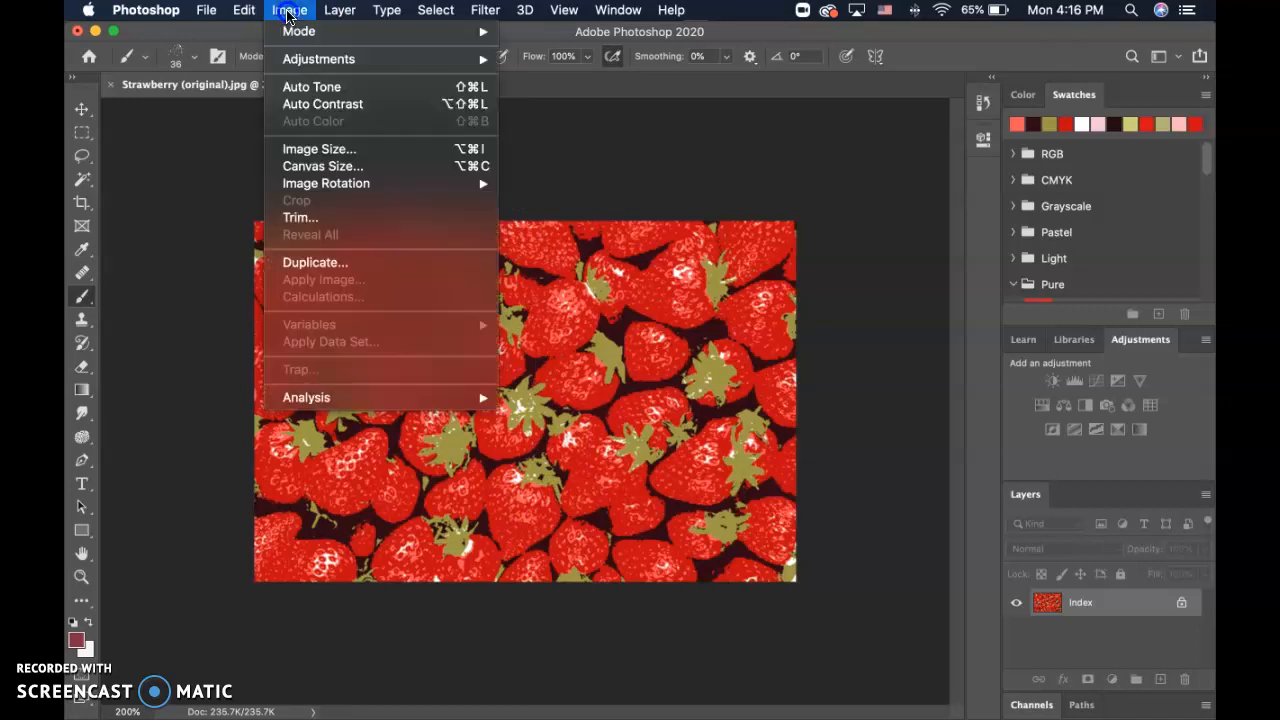
pyautogui.click(327, 150)
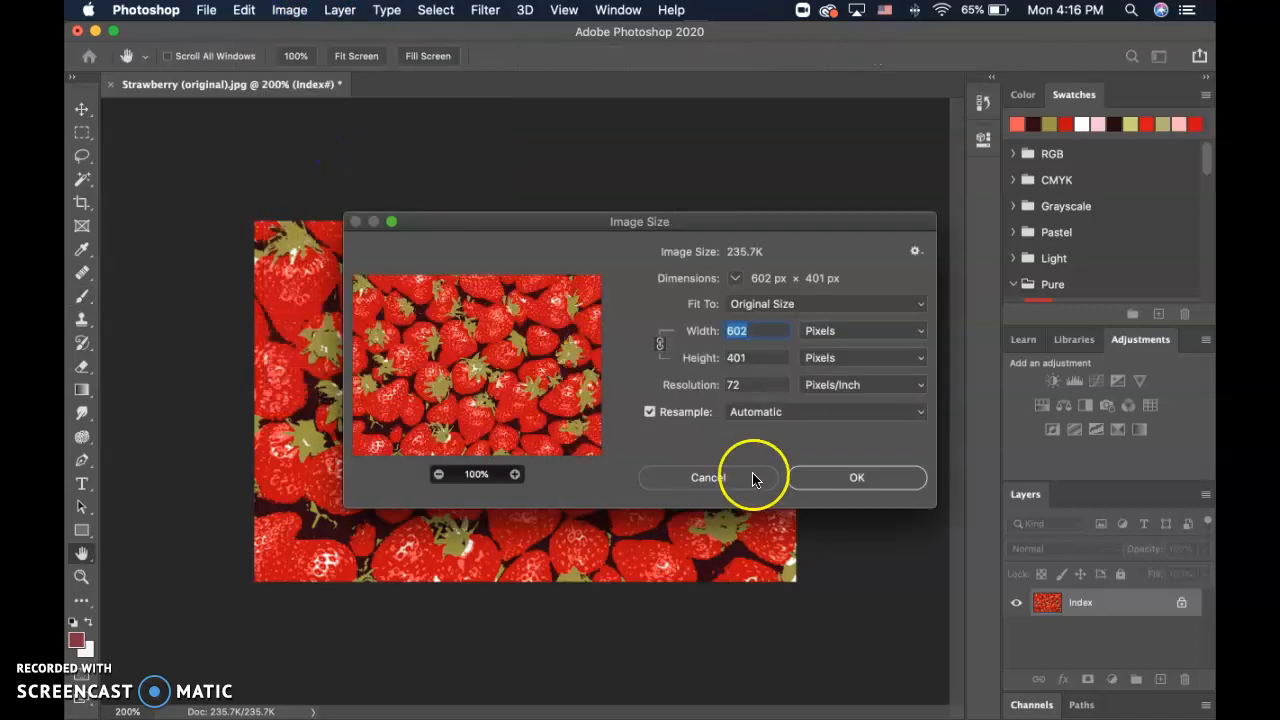
pyautogui.moveTo(772, 334); pyautogui.dragTo(684, 323)
pyautogui.write('200')
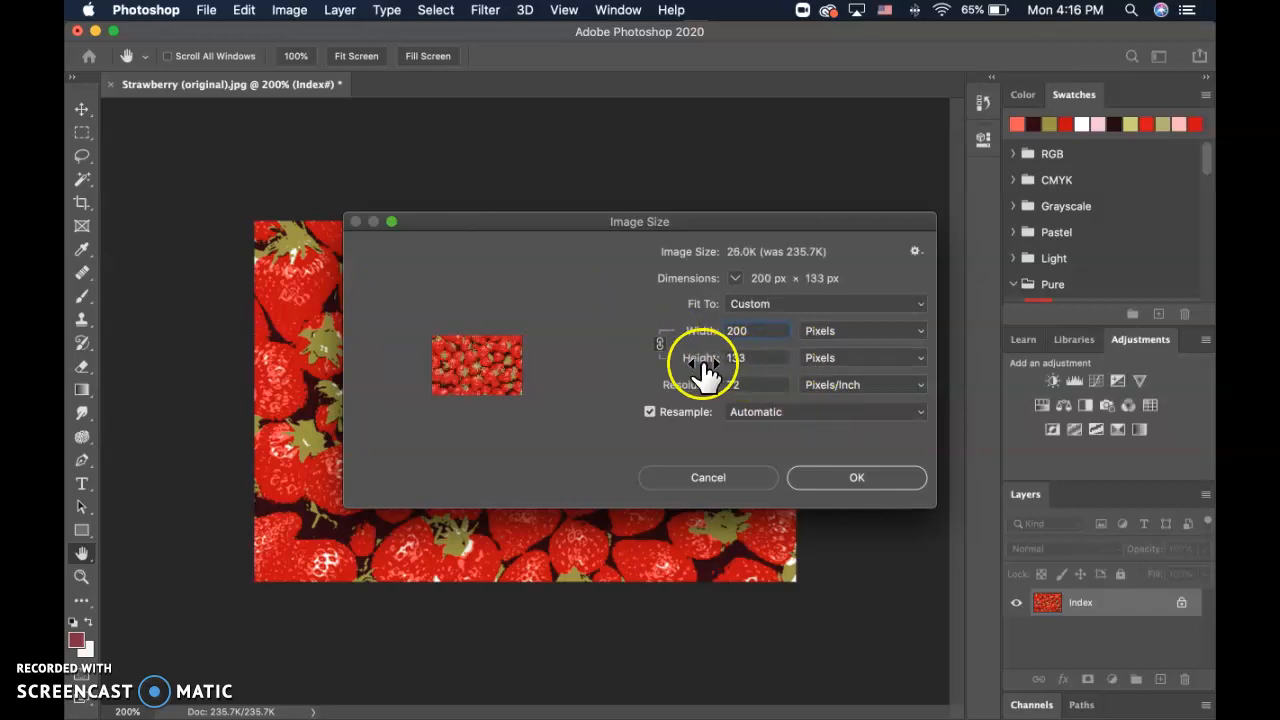
pyautogui.click(845, 485)
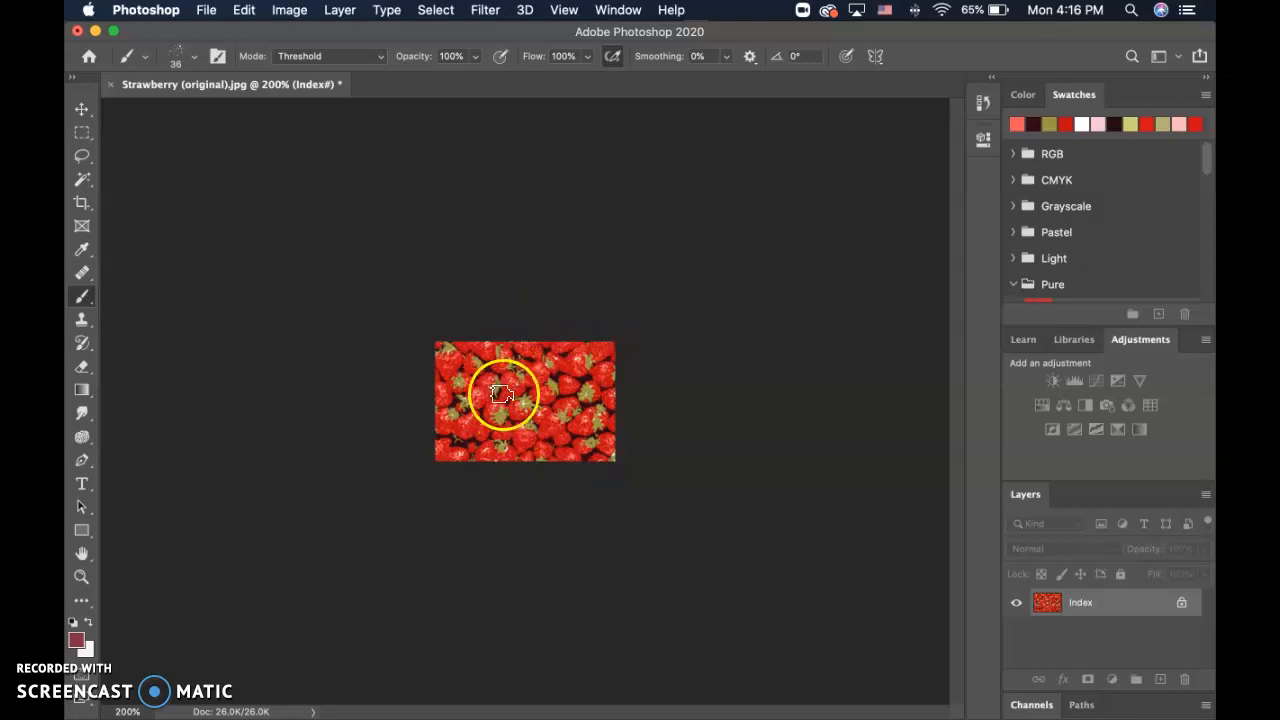
# - Start saving the image under a new name on the Desktop, naming it "Strawberry resized and reduced color"
pyautogui.click(207, 10)
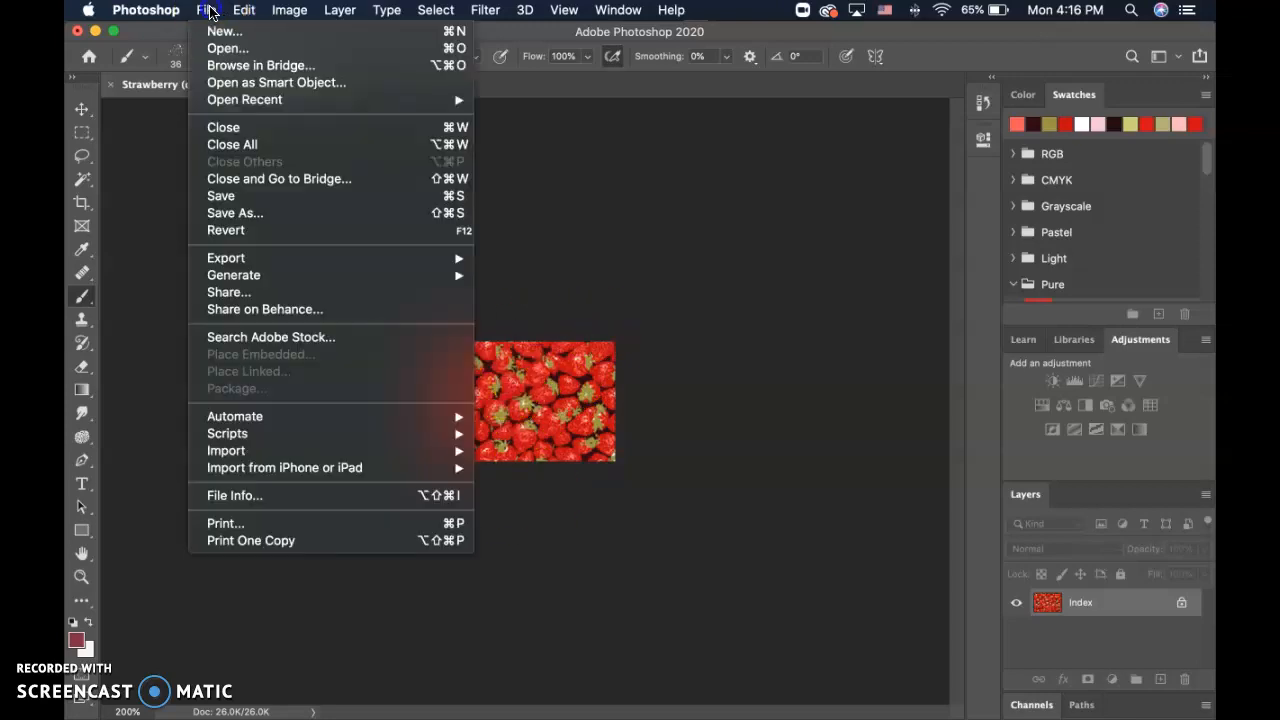
pyautogui.click(238, 213)
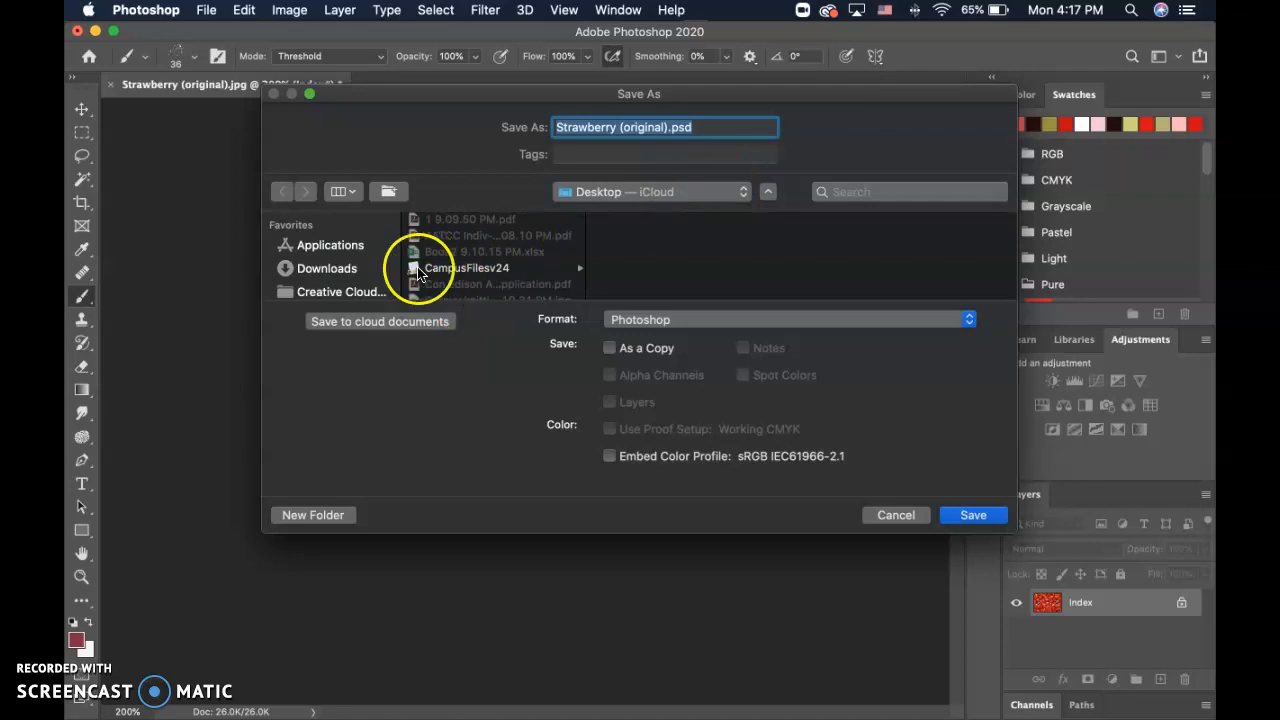
pyautogui.scroll(-3, 340, 260)
pyautogui.click(336, 240)
pyautogui.click(702, 136)
pyautogui.moveTo(728, 130); pyautogui.dragTo(624, 136)
pyautogui.press('BackSpace')
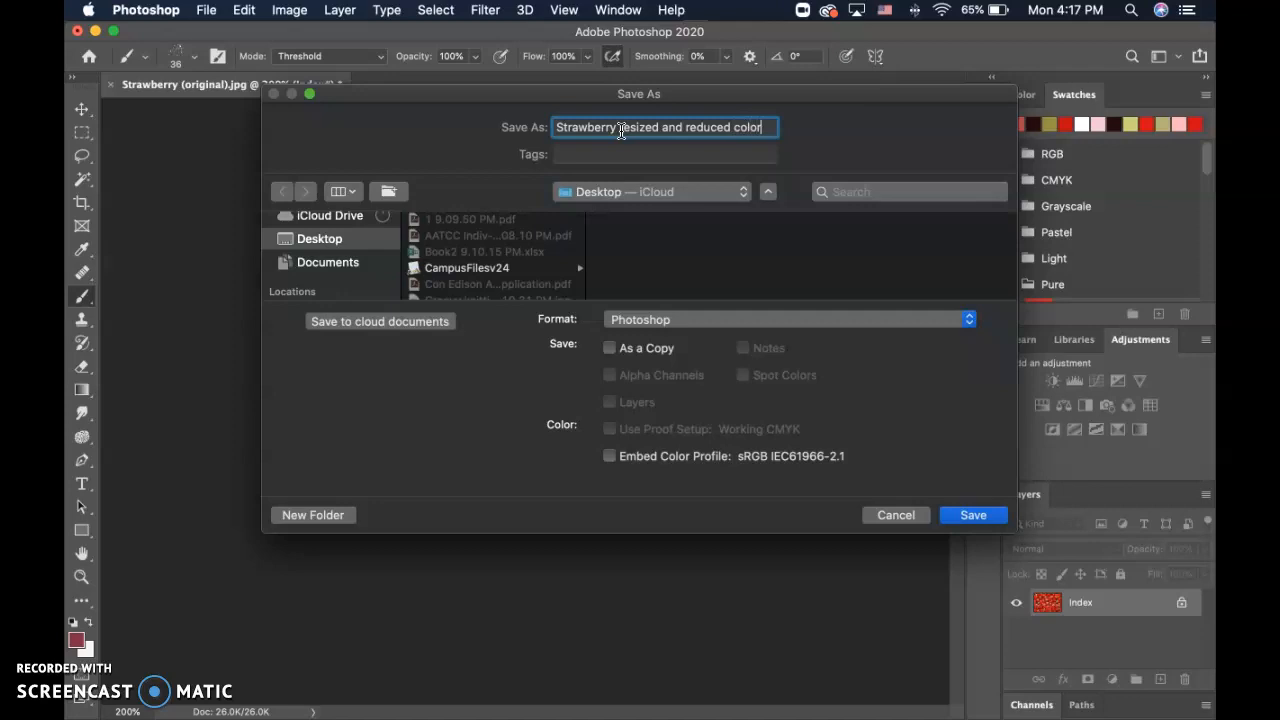
# - Choose BMP as the file format and save the image with the Windows, 8 Bit options
pyautogui.click(968, 322)
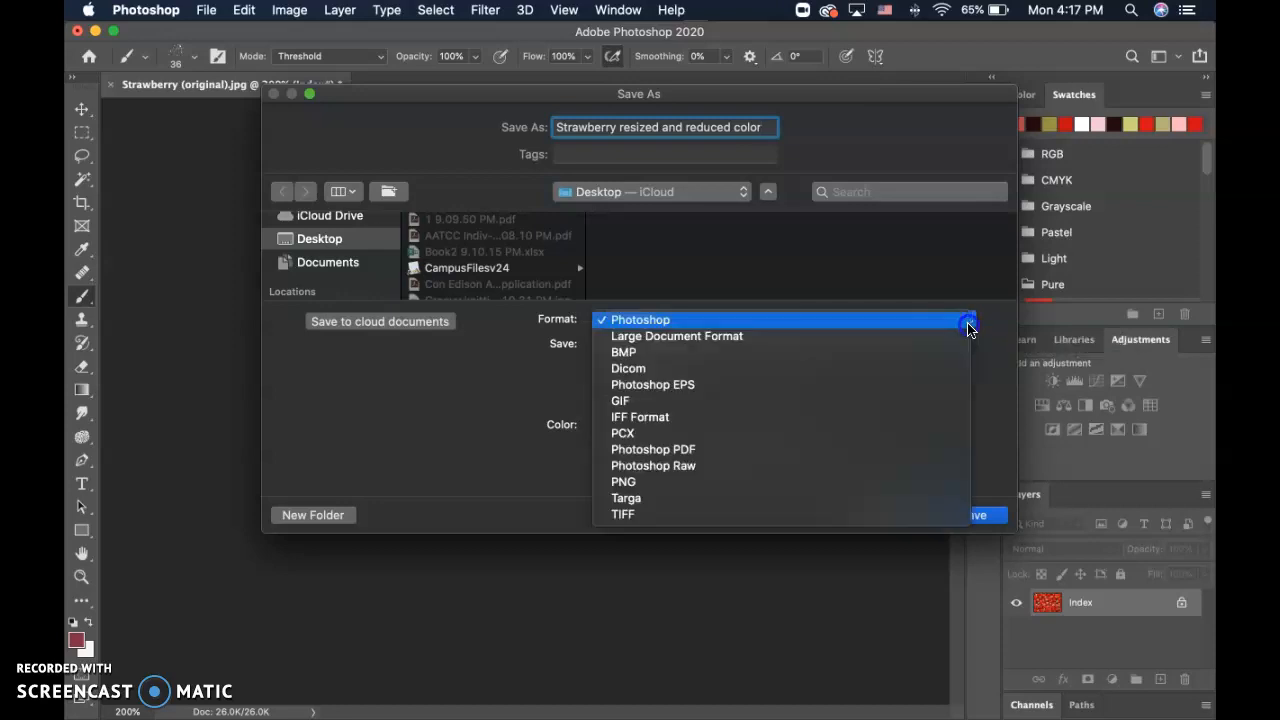
pyautogui.click(688, 358)
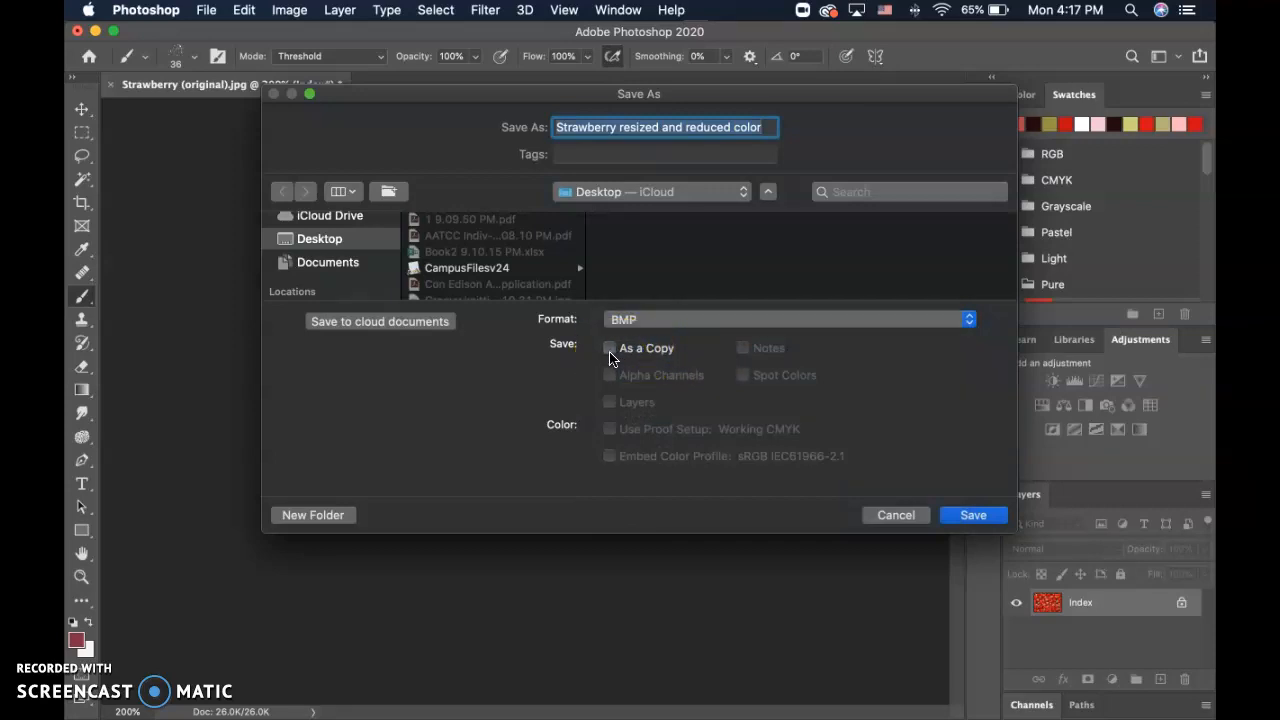
pyautogui.click(970, 516)
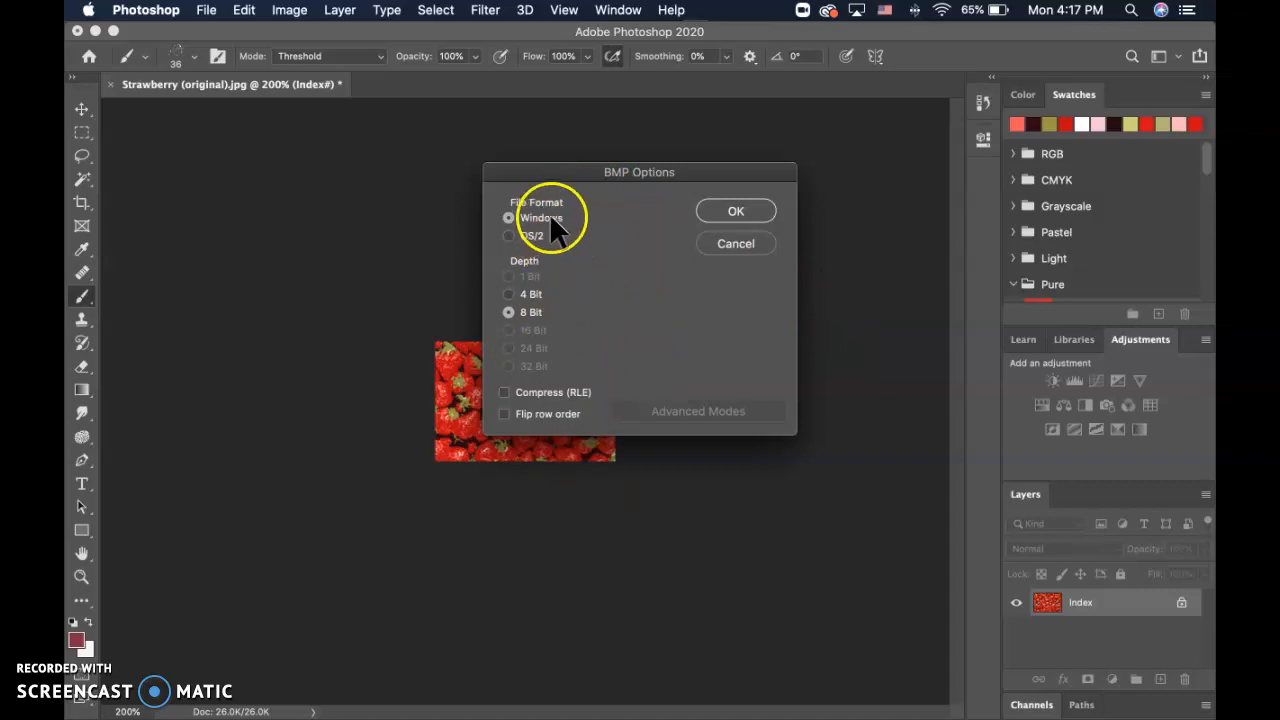
pyautogui.click(733, 208)
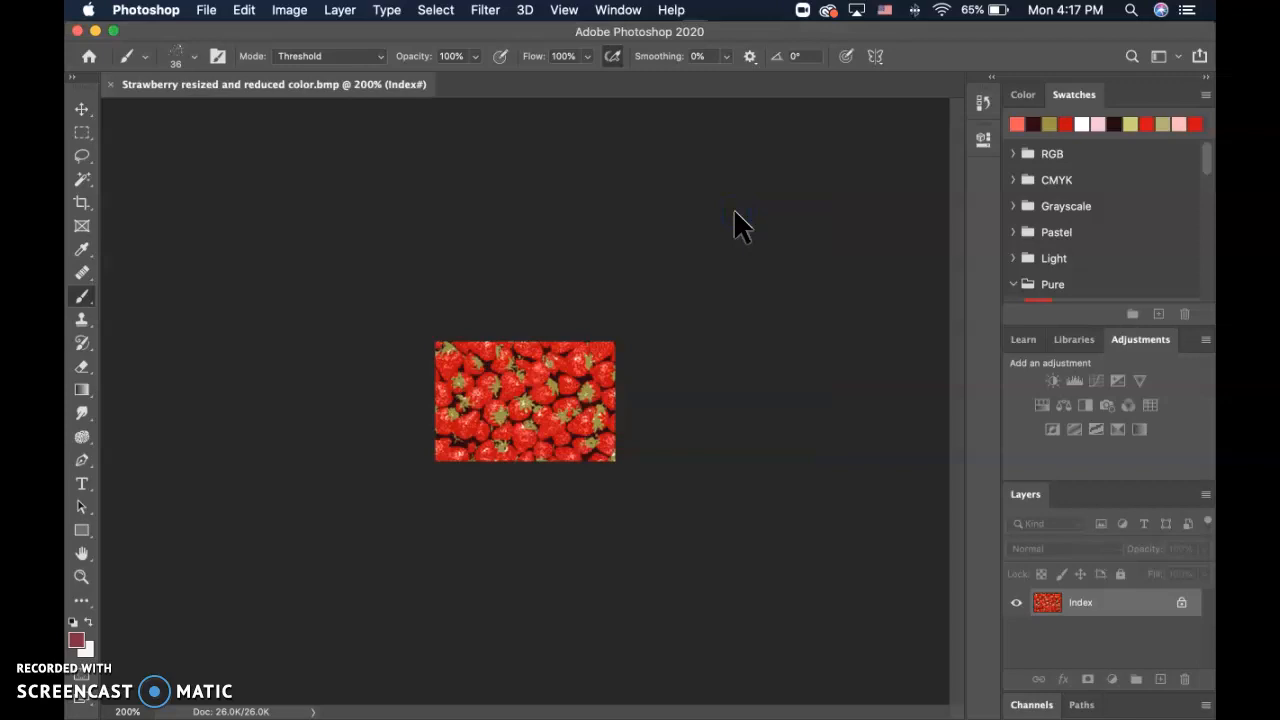
# - Close all open images and reopen "Strawberry resized and reduced color.bmp" from the Desktop
pyautogui.click(205, 12)
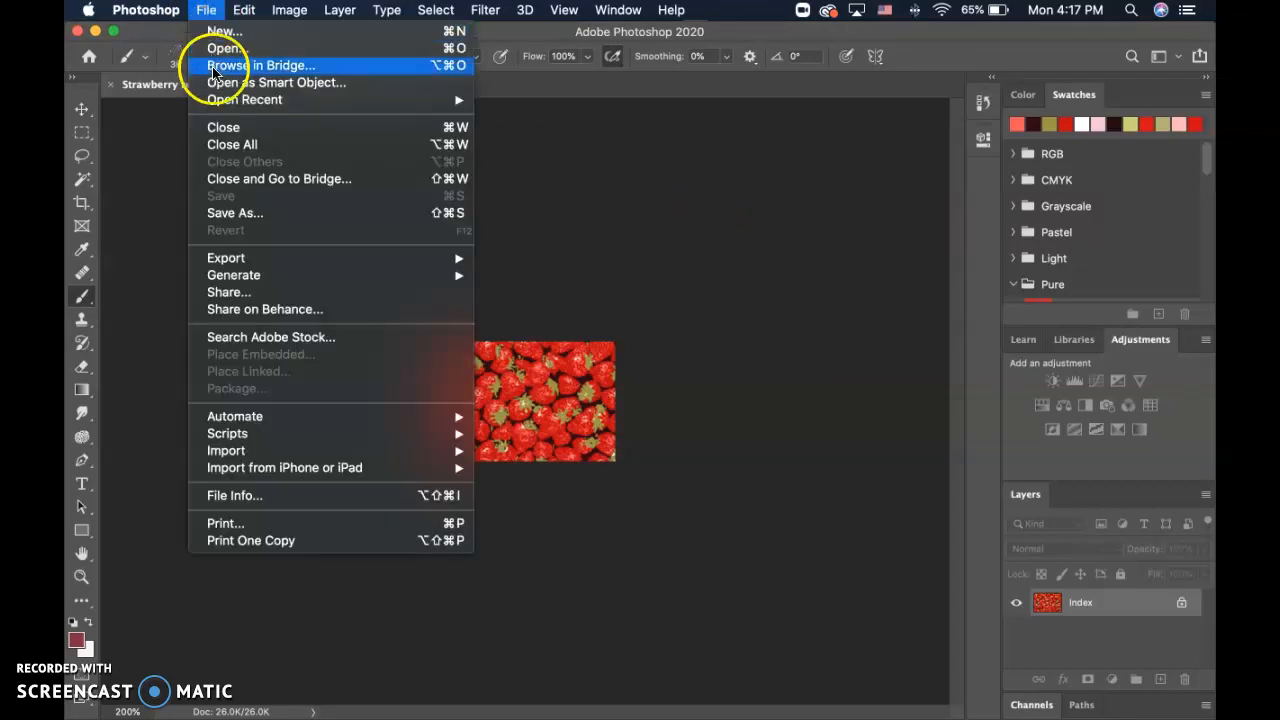
pyautogui.click(224, 145)
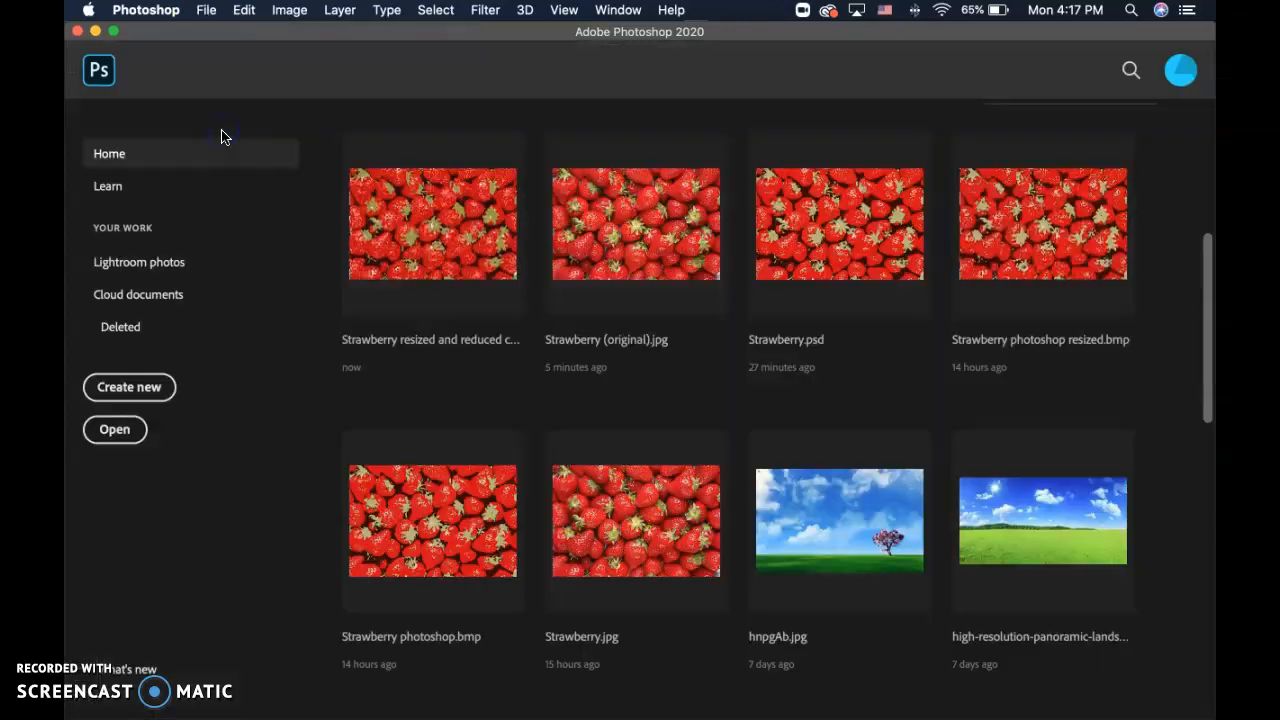
pyautogui.click(199, 10)
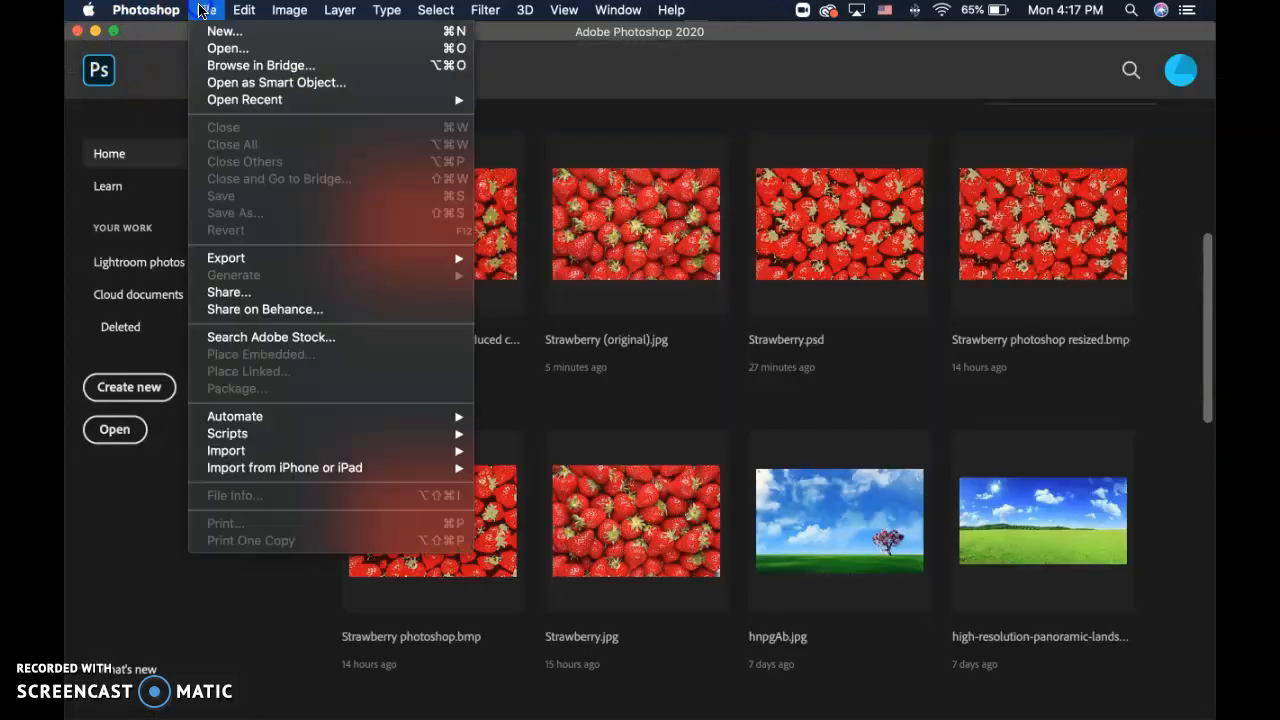
pyautogui.click(228, 50)
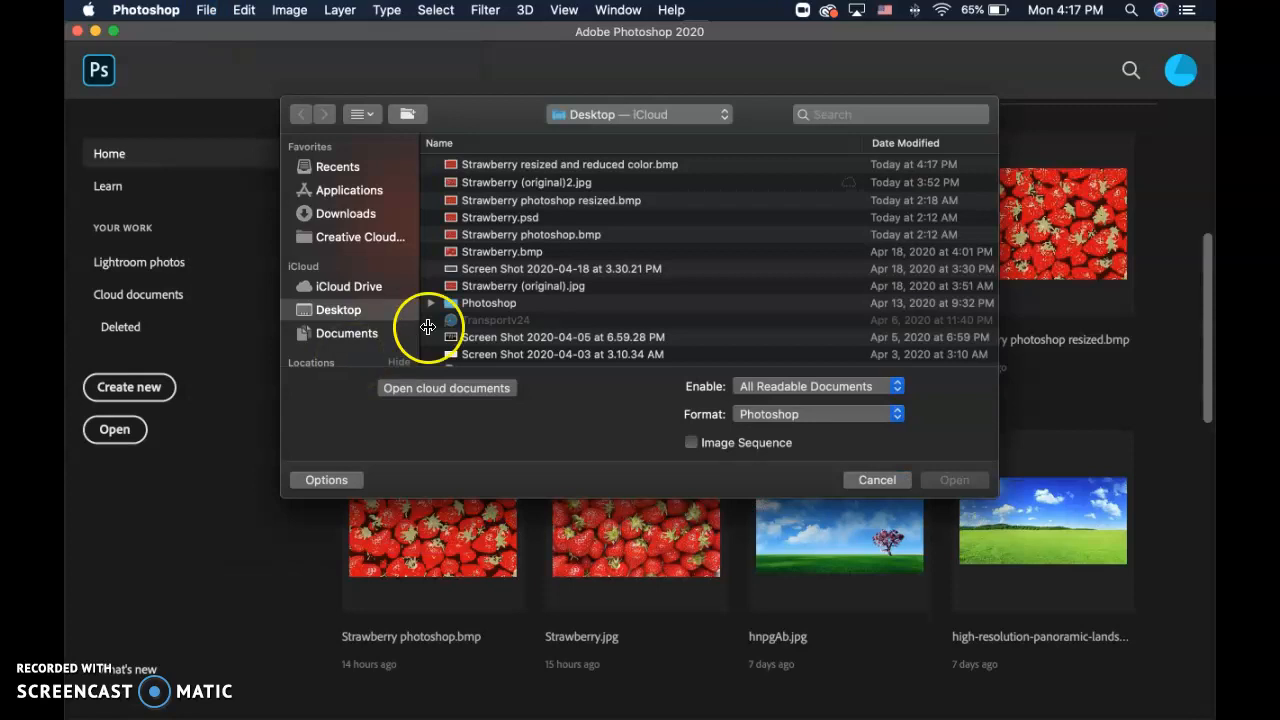
pyautogui.click(606, 165)
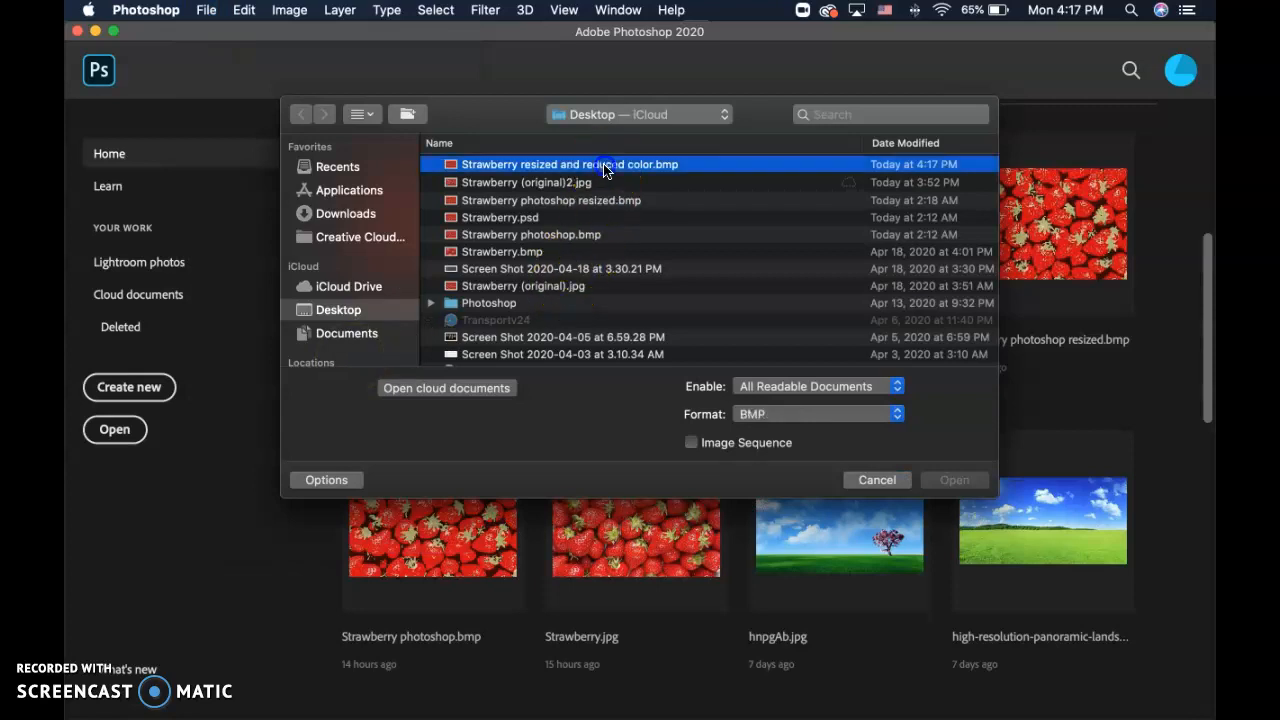
pyautogui.click(952, 480)
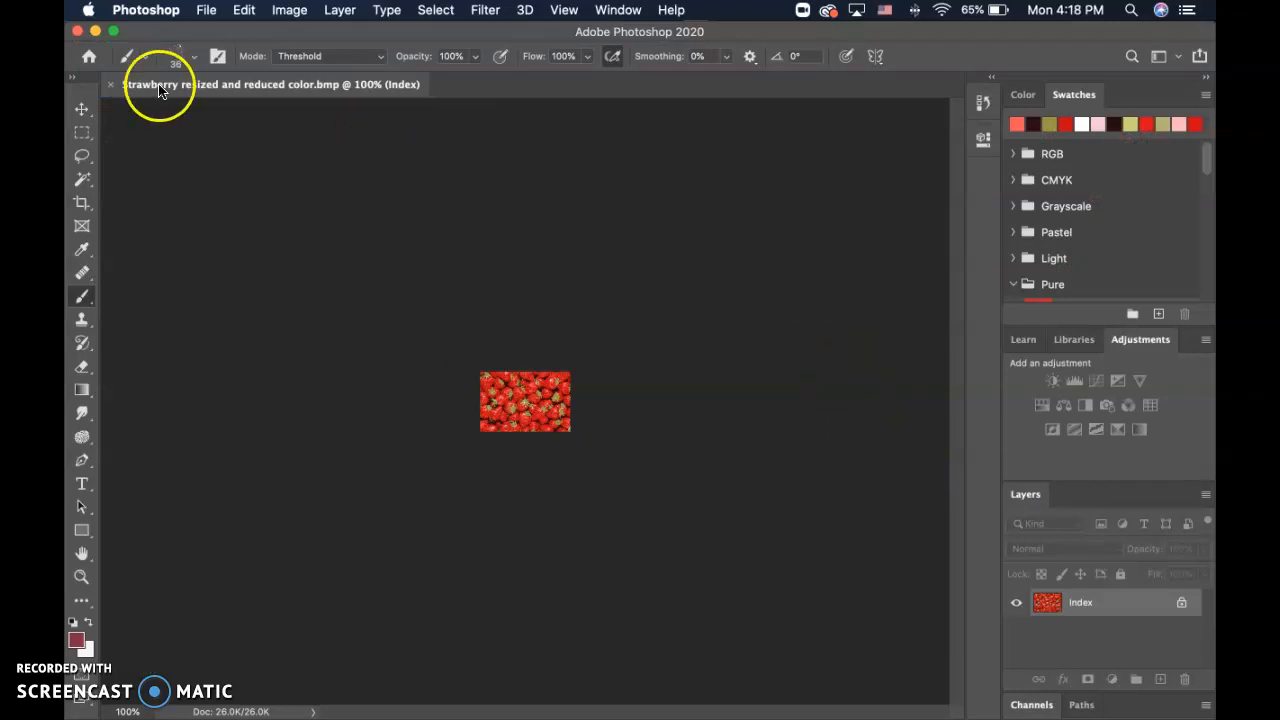
# - Minimize the image editor, switch to the PowerPoint presentation and go back to the Adobe Photoshop title slide
pyautogui.click(95, 31)
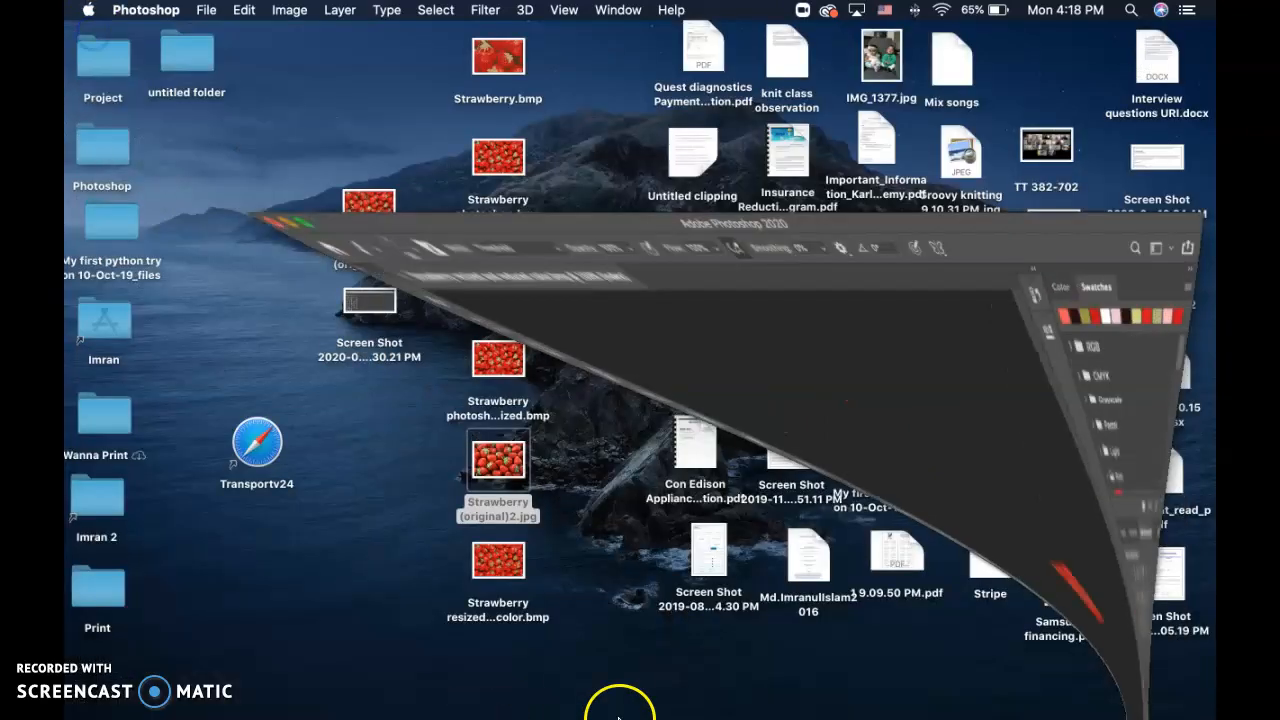
pyautogui.click(1097, 697)
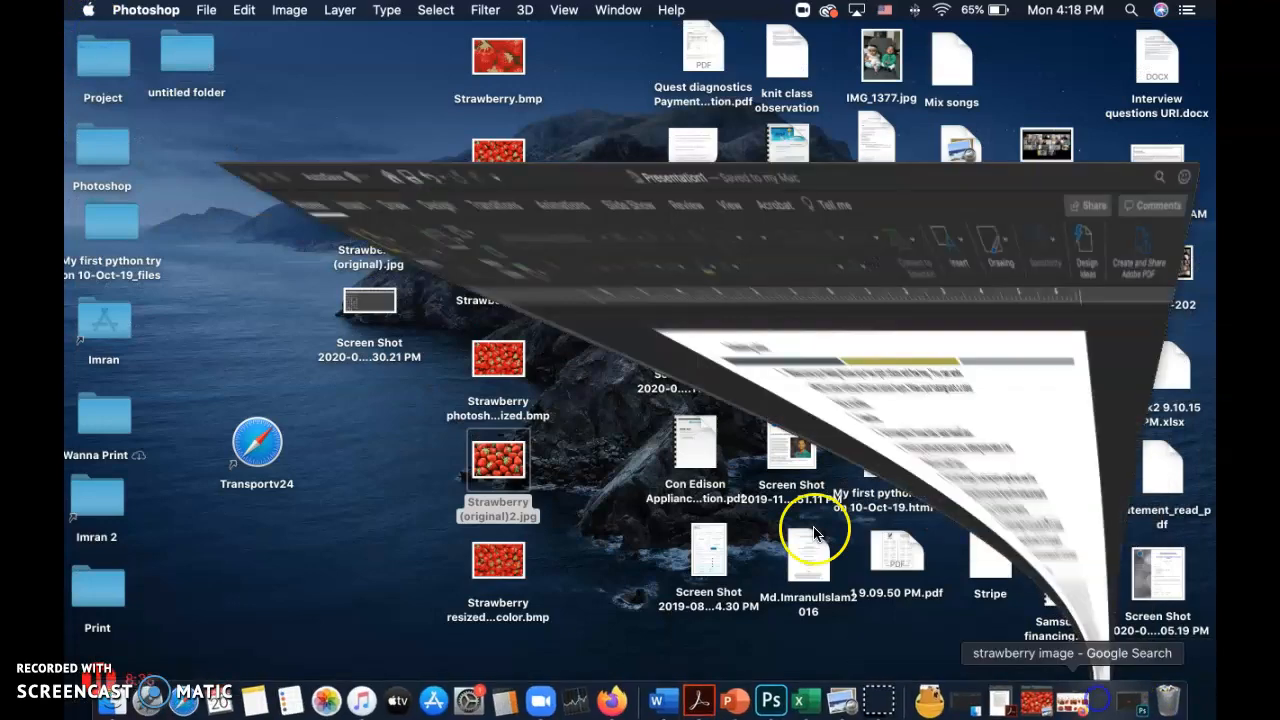
pyautogui.scroll(2, 151, 305)
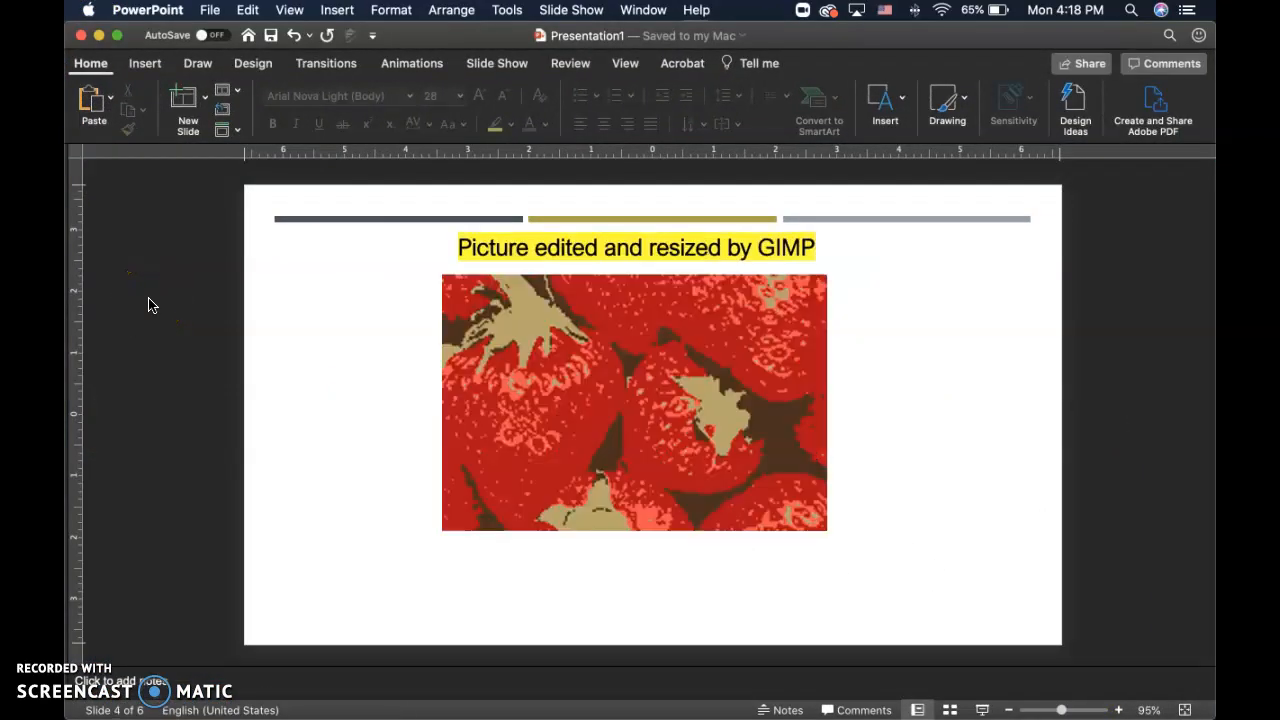
pyautogui.scroll(2, 148, 305)
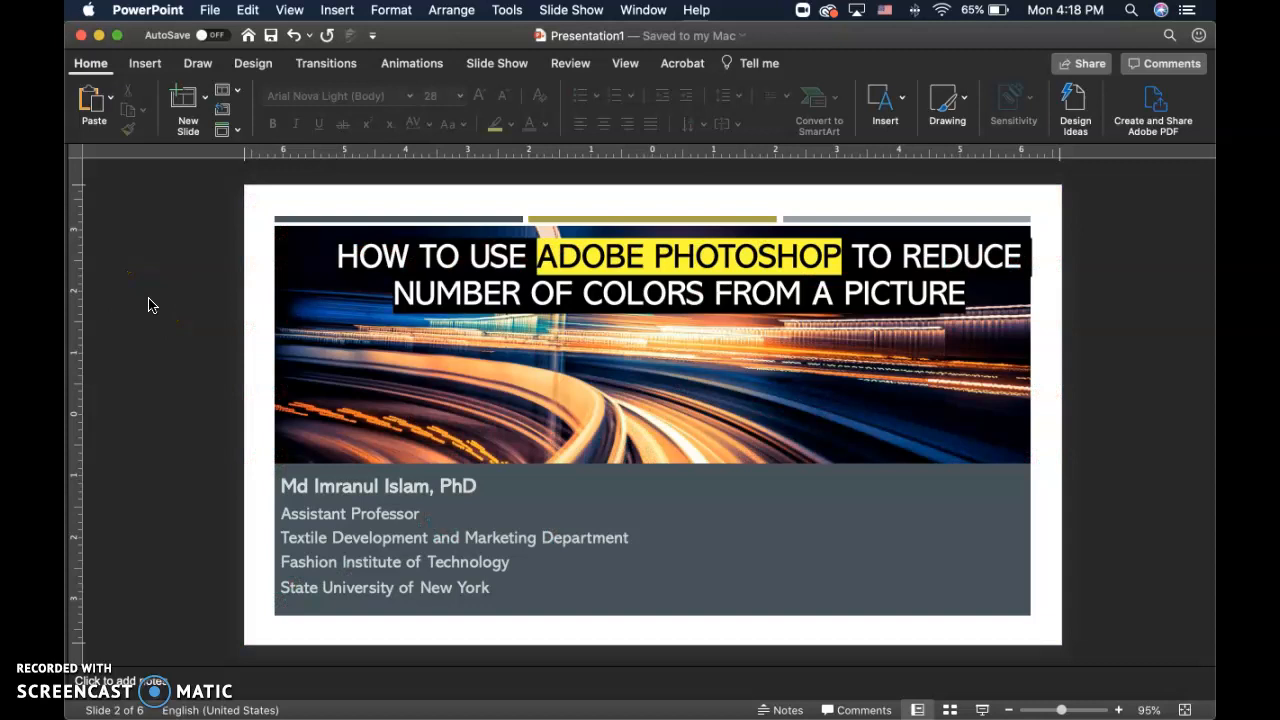